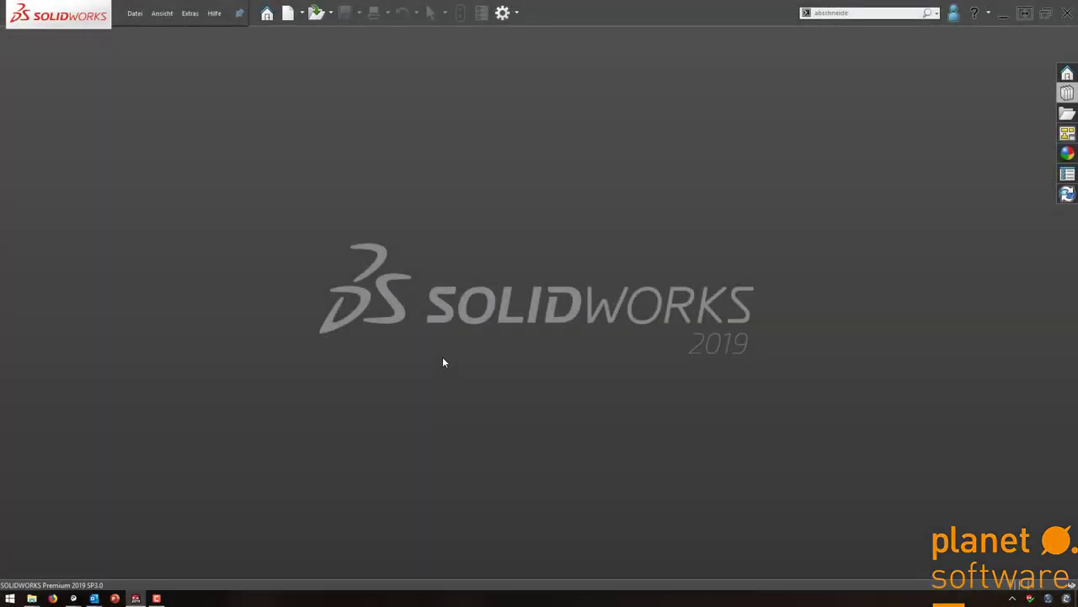
Open the gasket scan file Dichtung_v1.STL as an imported mesh part.
{"action": "double_click", "coordinate": [442, 357]}
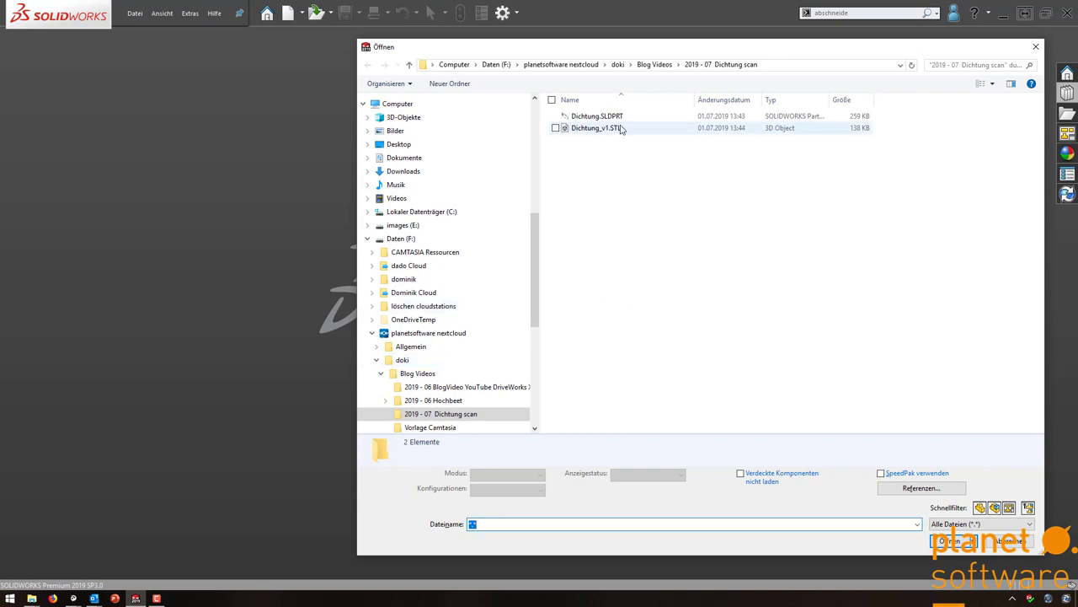
{"action": "left_click", "coordinate": [593, 128]}
{"action": "left_click", "coordinate": [949, 527]}
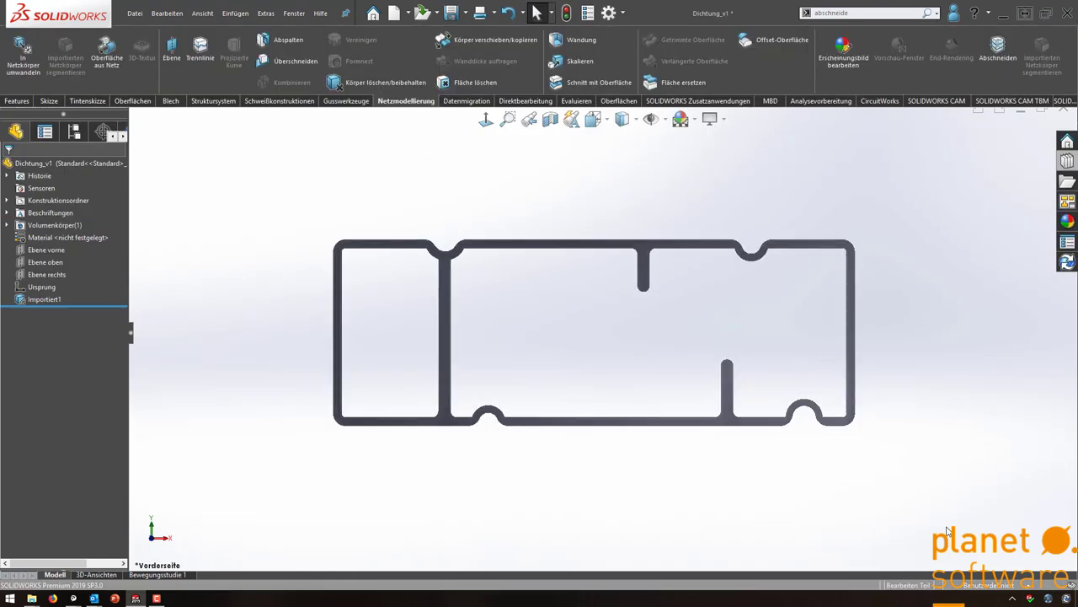
Tilt the gasket into a 3D view and examine its faceted edges under the magnifier.
{"action": "mouse_move", "coordinate": [553, 460]}
{"action": "middle_mouse_down"}
{"action": "mouse_move", "coordinate": [549, 252]}
{"action": "mouse_move", "coordinate": [607, 250]}
{"action": "mouse_move", "coordinate": [621, 295]}
{"action": "middle_mouse_up"}
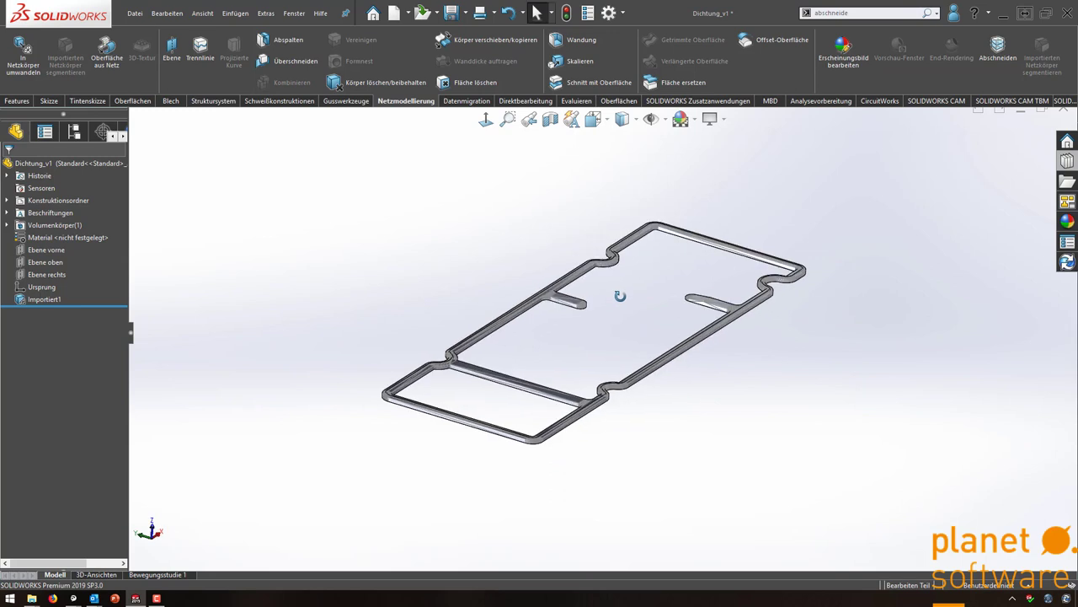
{"action": "key", "text": "g"}
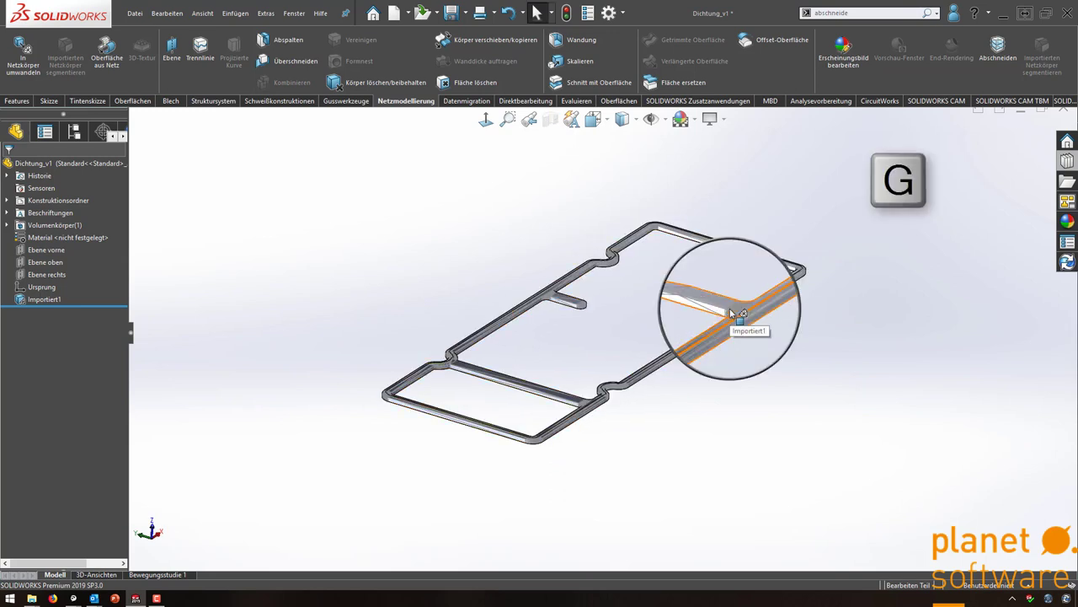
{"action": "scroll", "coordinate": [732, 313], "scroll_direction": "down", "scroll_amount": 2}
{"action": "scroll", "coordinate": [735, 325], "scroll_direction": "down", "scroll_amount": 2}
{"action": "middle_click_drag", "start_coordinate": [733, 324], "coordinate": [732, 316]}
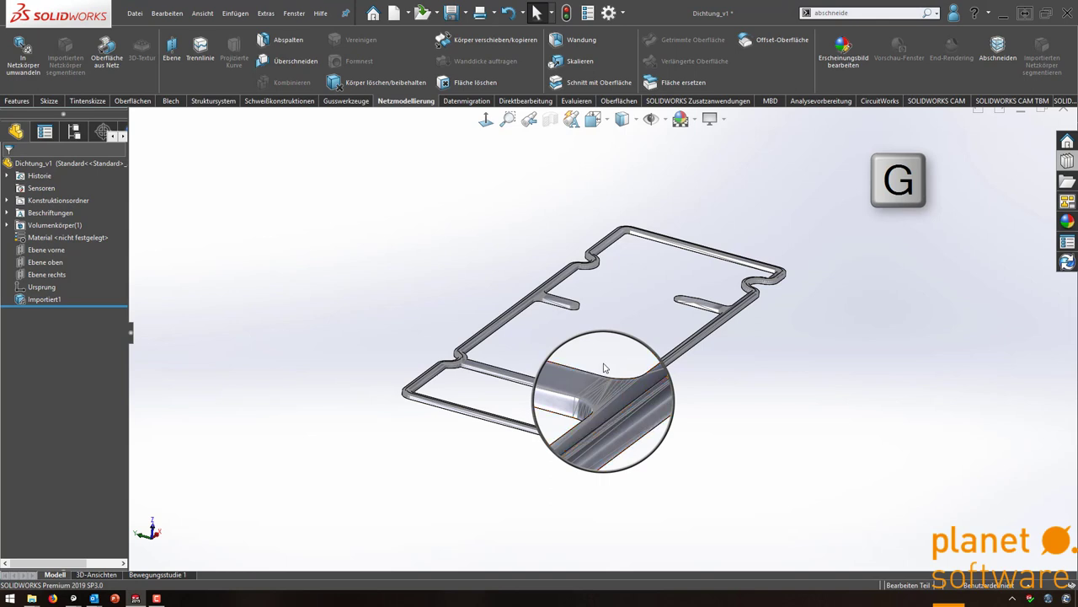
{"action": "key", "text": "Escape"}
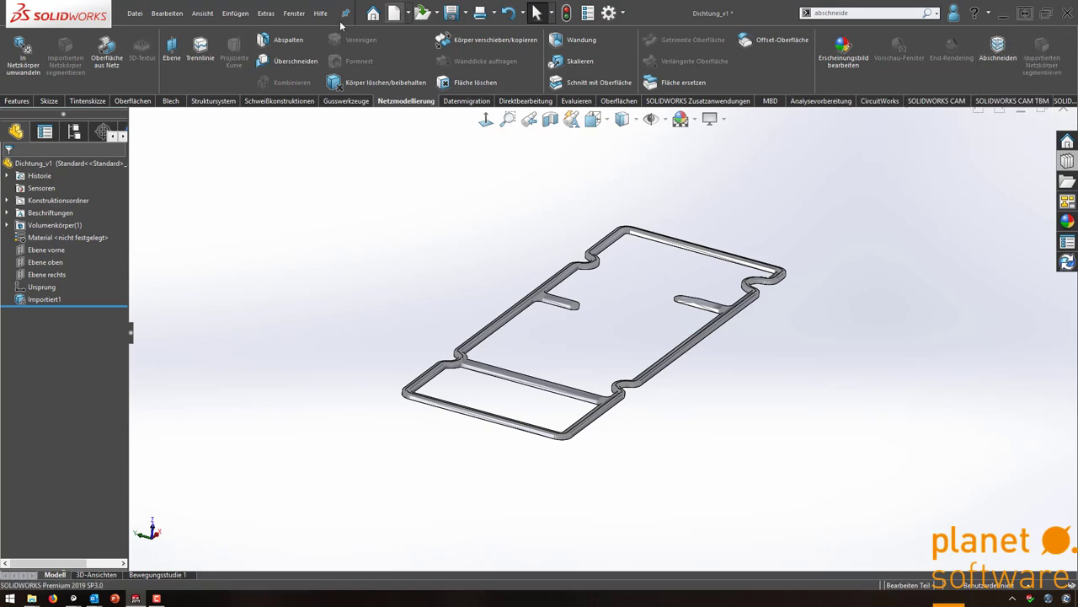
Start the Abschneiden slicing command from the Einfügen menu.
{"action": "left_click", "coordinate": [245, 15]}
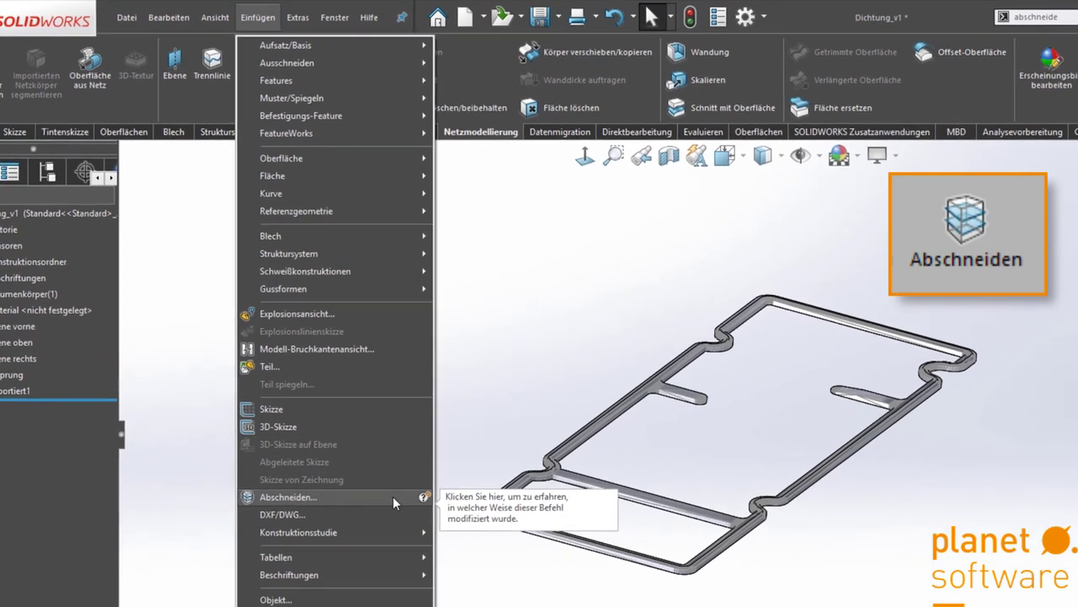
{"action": "left_click", "coordinate": [392, 509]}
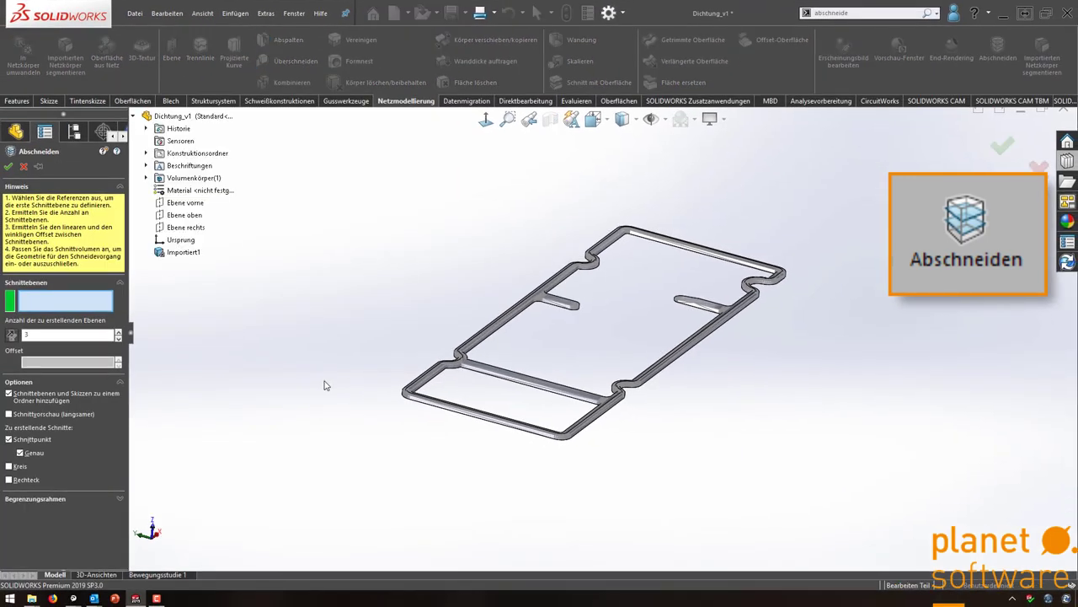
Slice parallel to Ebene vorne with a 1.75 mm plane offset, checked edge-on from below.
{"action": "left_click", "coordinate": [185, 203]}
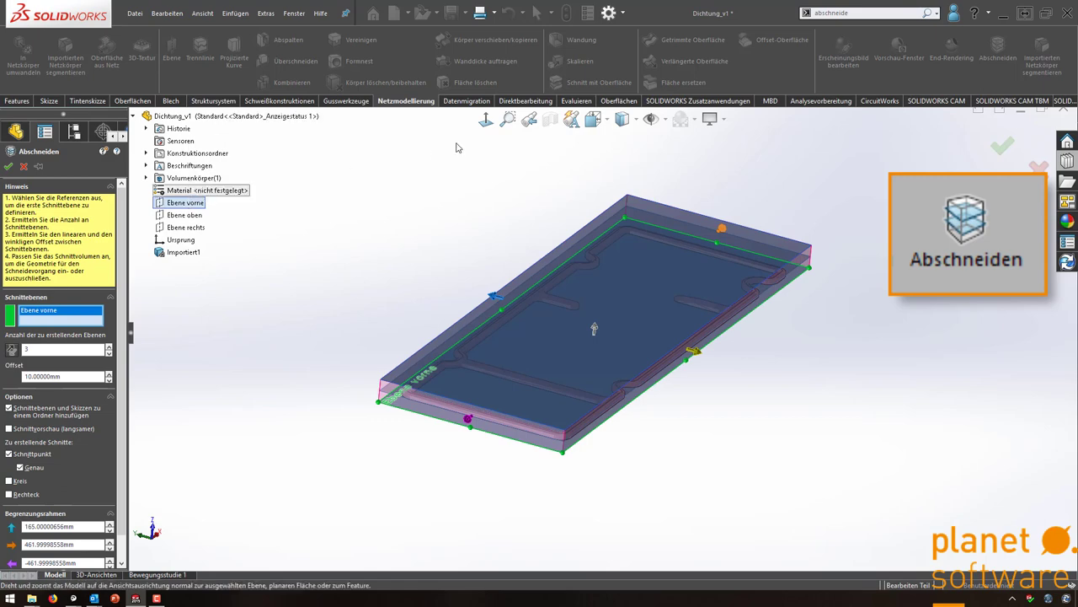
{"action": "left_click", "coordinate": [593, 118]}
{"action": "left_click", "coordinate": [621, 217]}
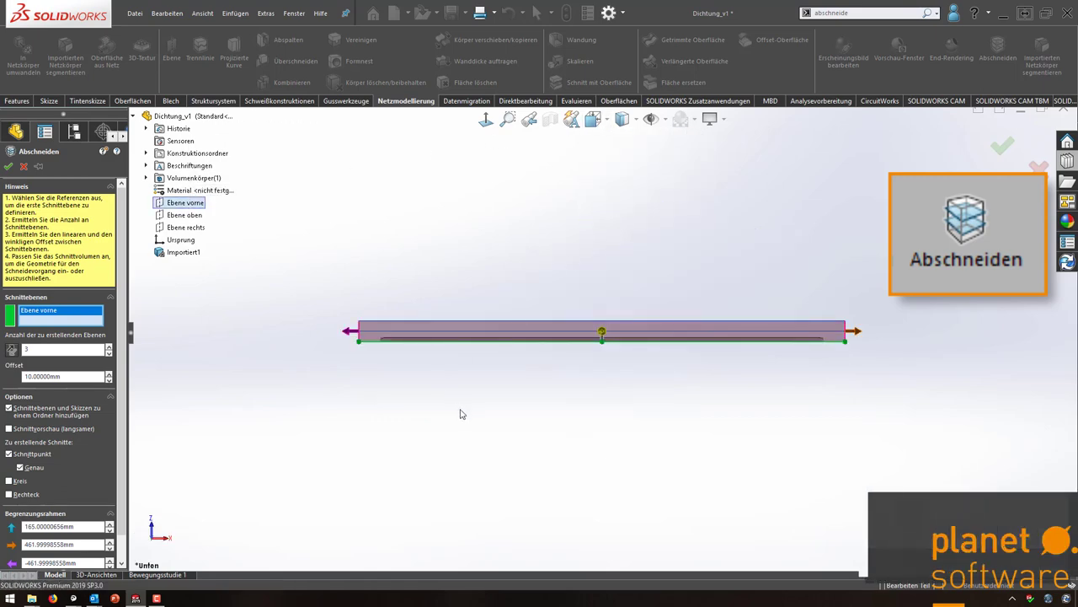
{"action": "middle_click_drag", "start_coordinate": [460, 414], "coordinate": [458, 294], "text": "shift"}
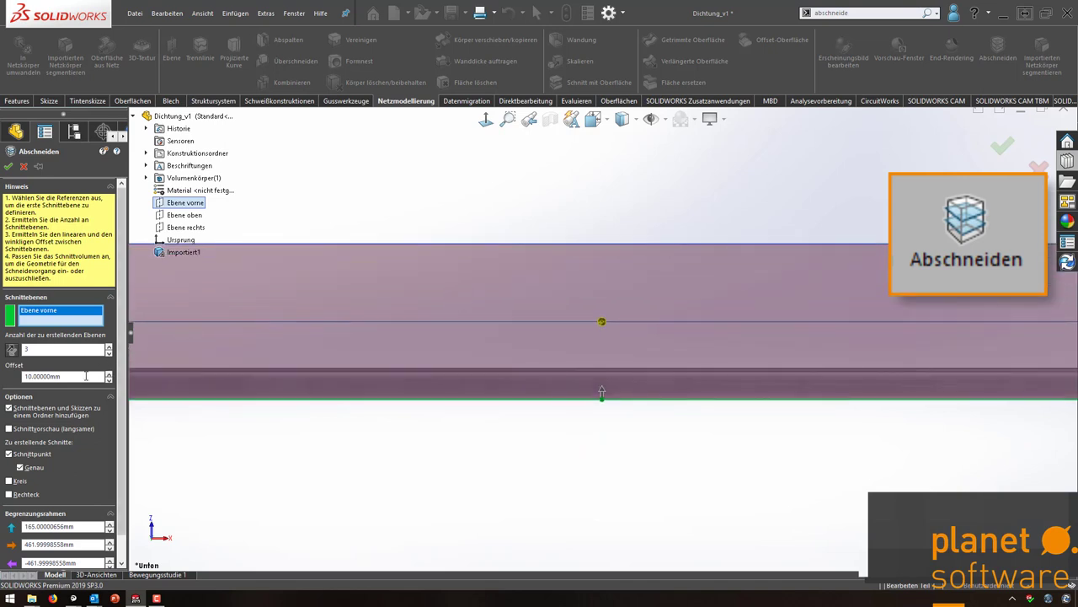
{"action": "type", "text": "1.75"}
{"action": "key", "text": "Return"}
{"action": "key", "text": "Return"}
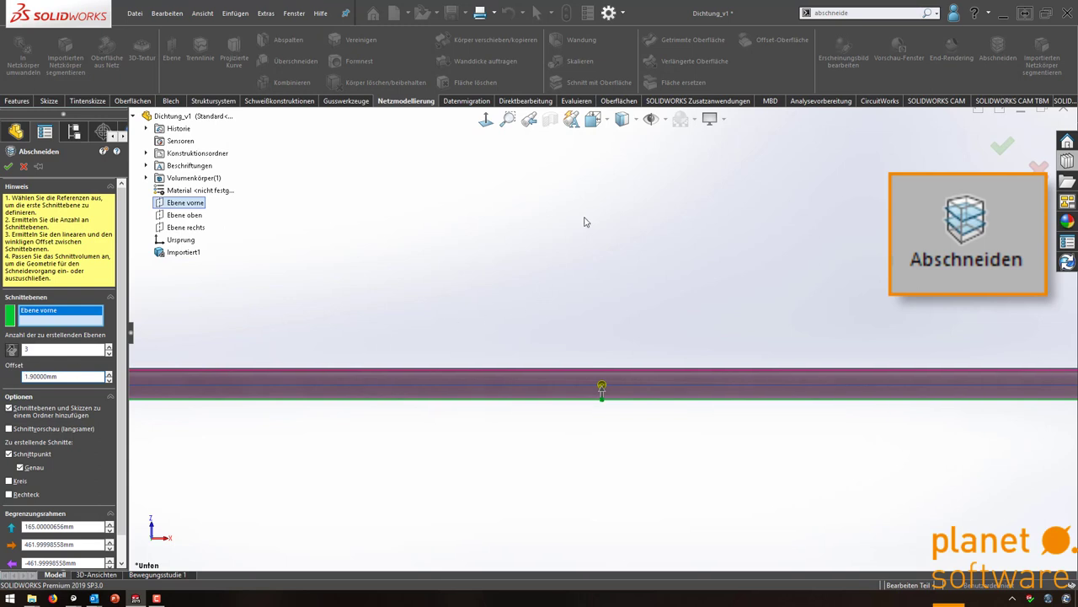
Return to the isometric view and enable Schnittvorschau to see the yellow section outlines.
{"action": "left_click", "coordinate": [611, 123]}
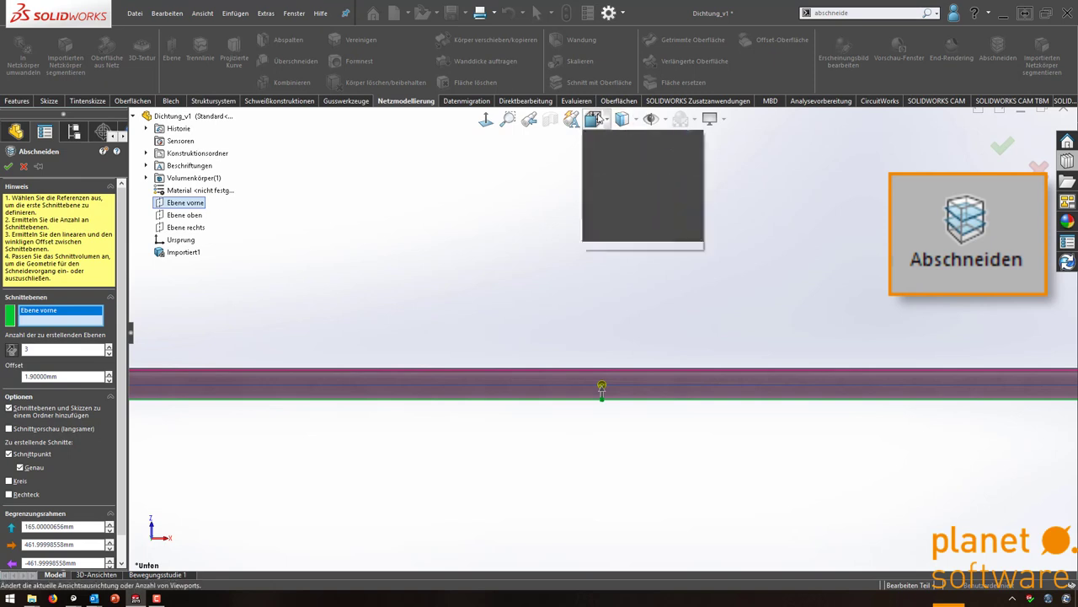
{"action": "left_click", "coordinate": [684, 164]}
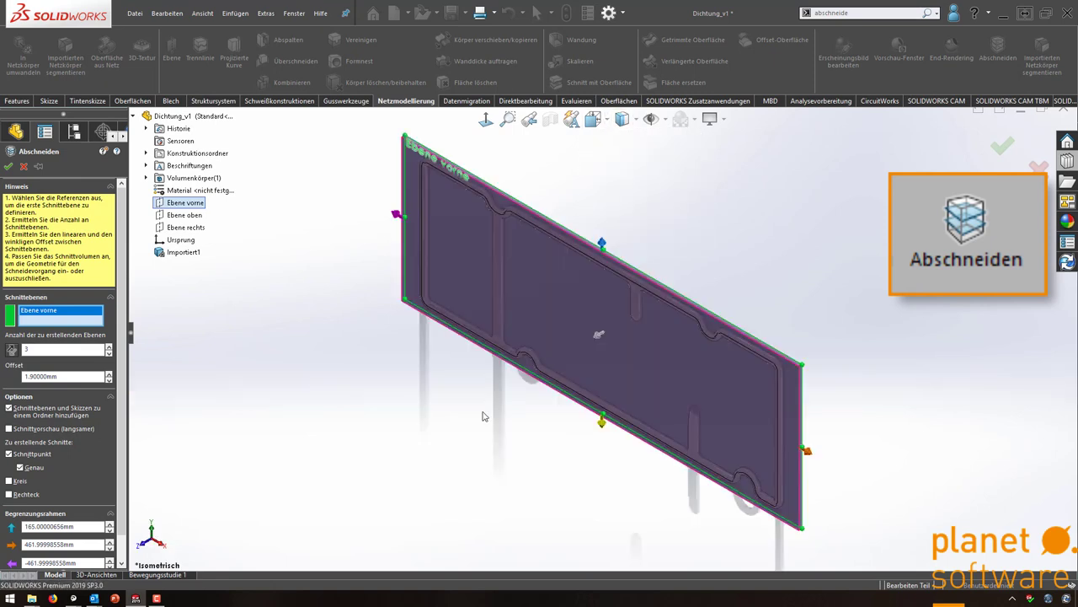
{"action": "left_click", "coordinate": [35, 431]}
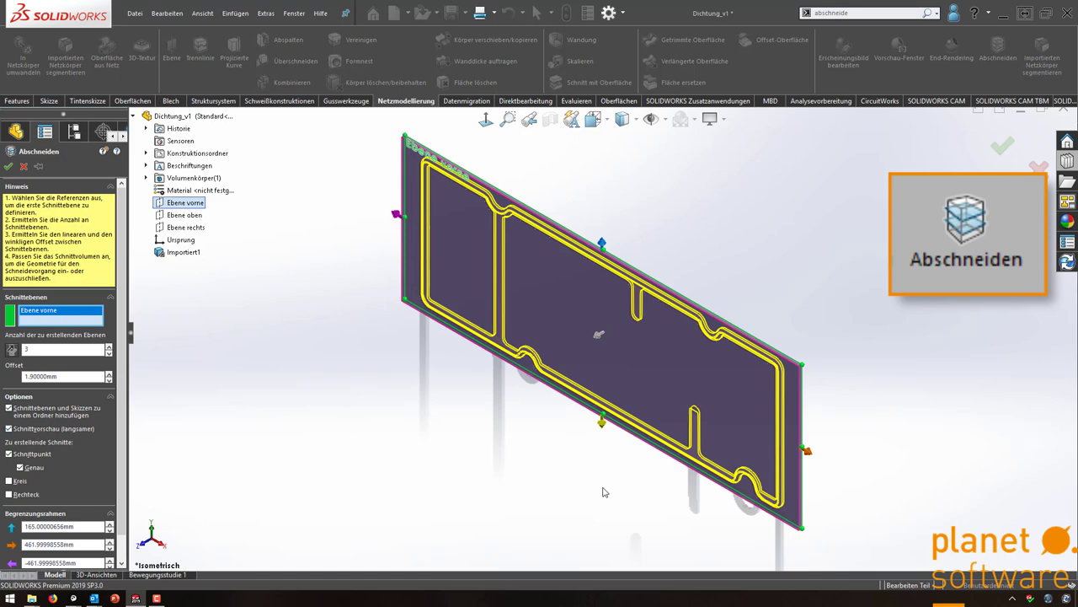
{"action": "key", "text": "g"}
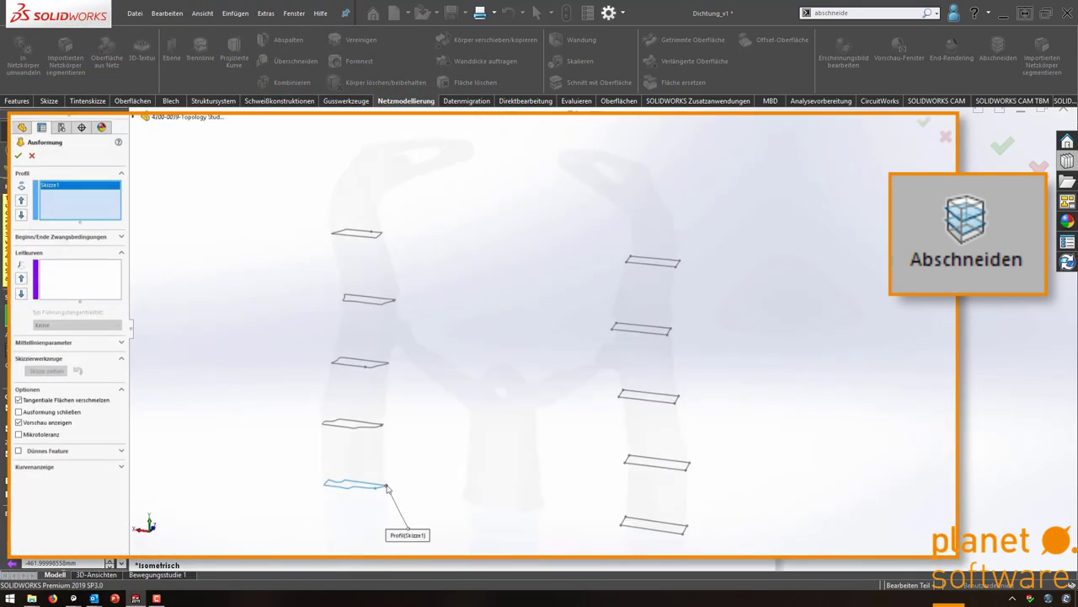
Loft the first stack of four slice sketches into a solid body.
{"action": "left_click", "coordinate": [383, 425]}
{"action": "left_click", "coordinate": [387, 364]}
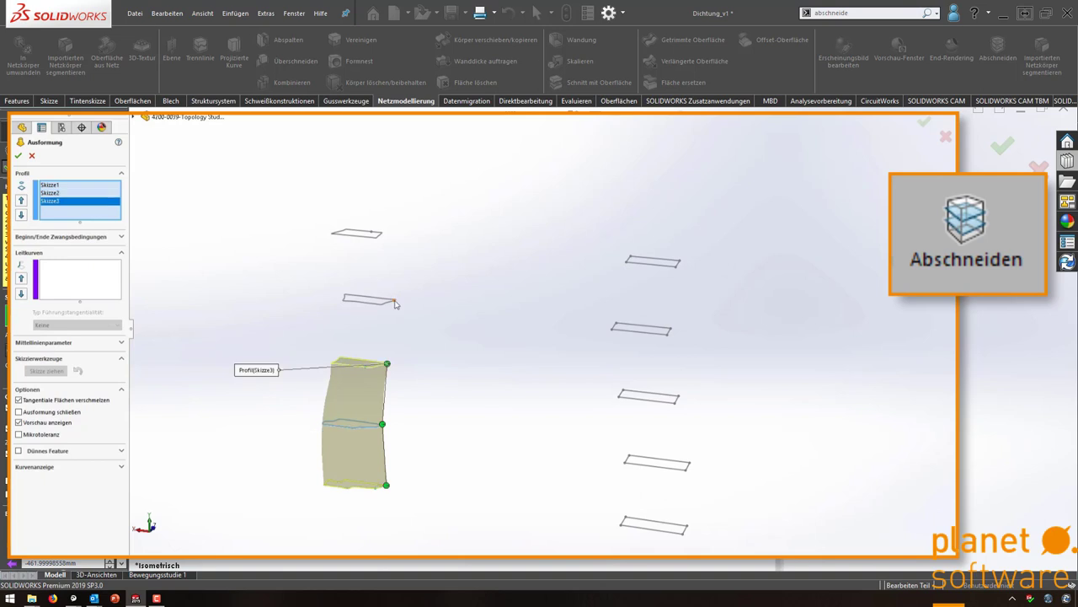
{"action": "left_click", "coordinate": [393, 300]}
{"action": "left_click", "coordinate": [377, 233]}
{"action": "right_click", "coordinate": [421, 228]}
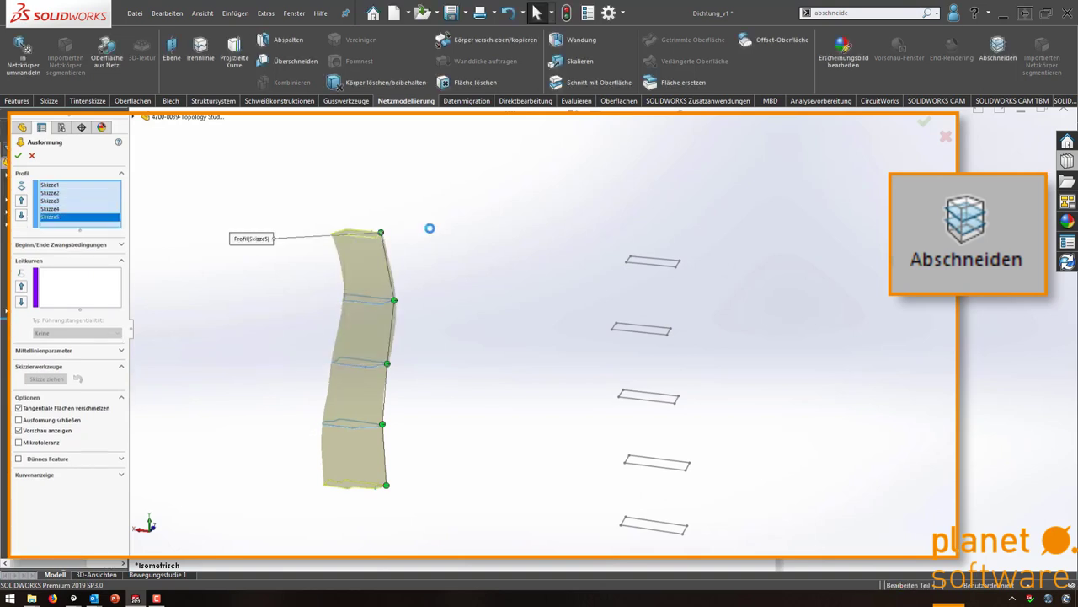
Loft the second stack of five slice sketches into a solid body.
{"action": "left_click", "coordinate": [621, 528]}
{"action": "left_click", "coordinate": [625, 461]}
{"action": "left_click", "coordinate": [618, 396]}
{"action": "left_click", "coordinate": [613, 327]}
{"action": "left_click", "coordinate": [628, 264]}
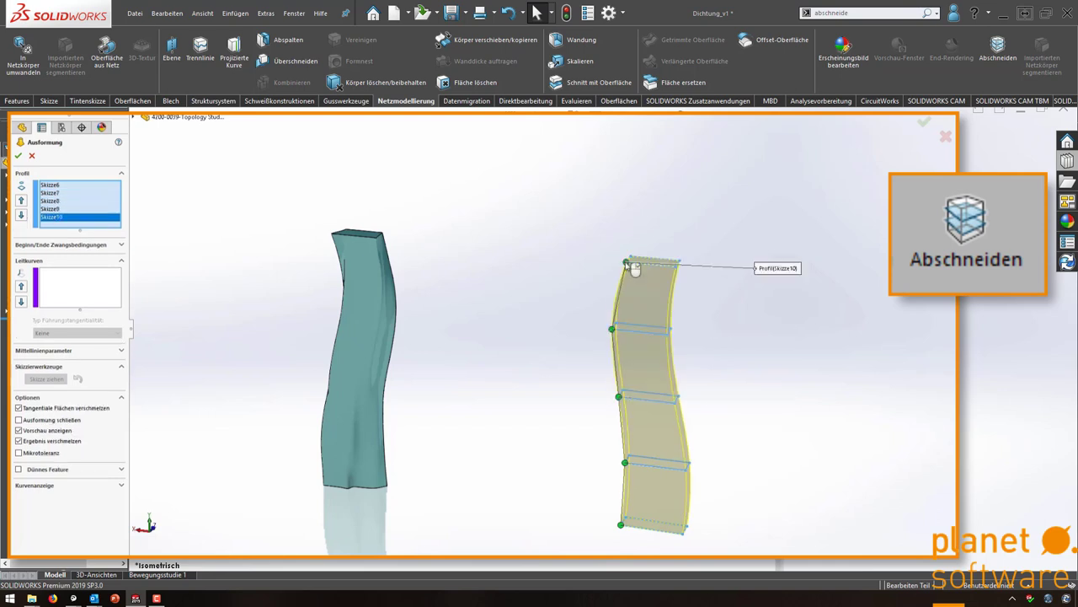
{"action": "right_click", "coordinate": [634, 268]}
{"action": "mouse_move", "coordinate": [532, 320]}
{"action": "middle_mouse_down"}
{"action": "mouse_move", "coordinate": [489, 379]}
{"action": "mouse_move", "coordinate": [466, 370]}
{"action": "mouse_move", "coordinate": [501, 353]}
{"action": "middle_mouse_up"}
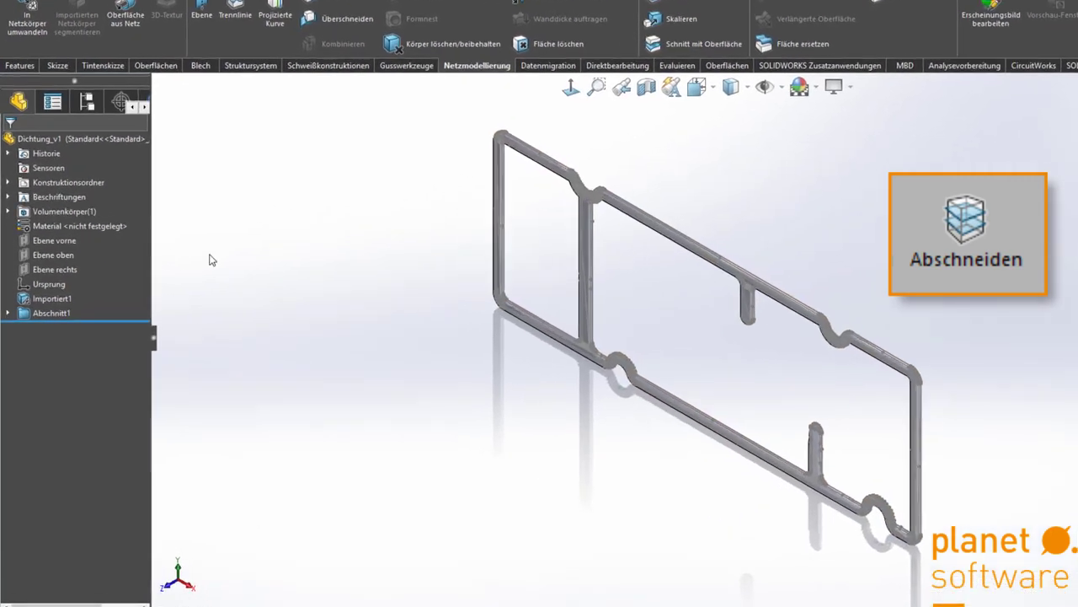
Restart Abschneiden with Ebene rechts as the slicing plane.
{"action": "right_click", "coordinate": [198, 236]}
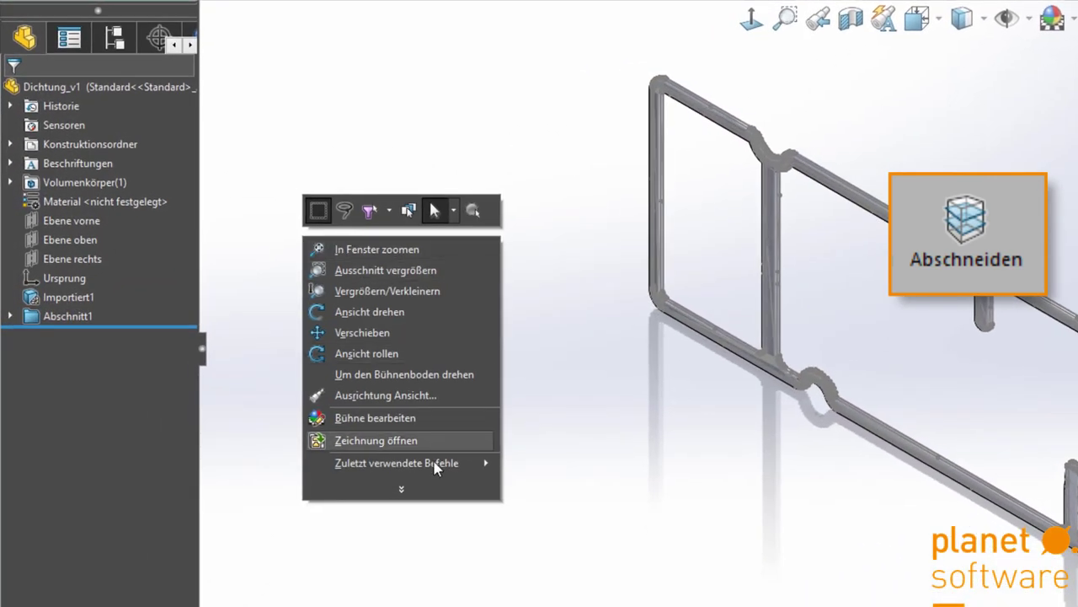
{"action": "mouse_move", "coordinate": [396, 463]}
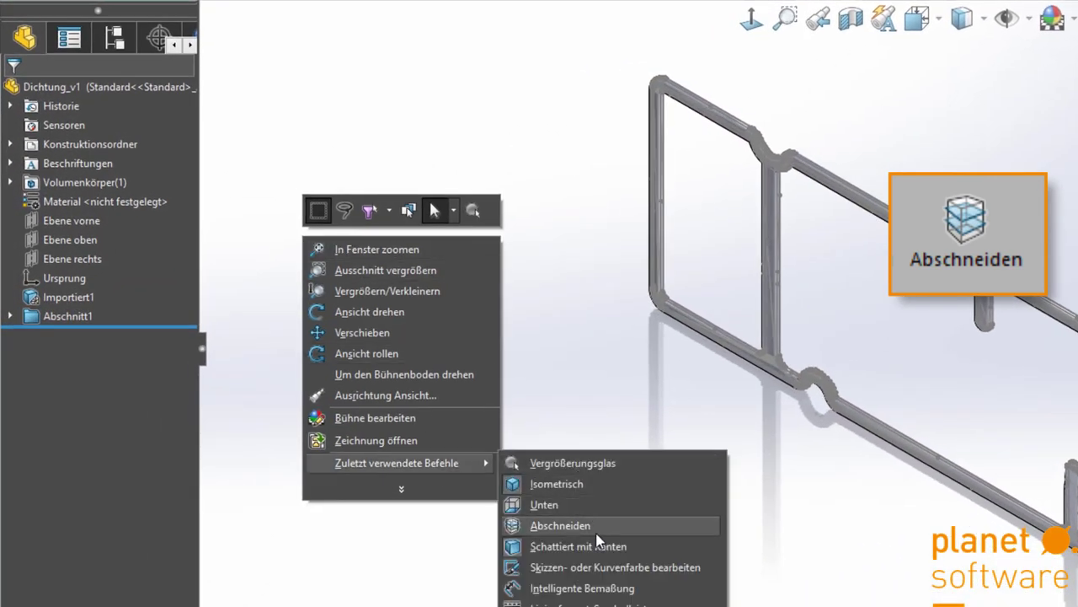
{"action": "left_click", "coordinate": [590, 522]}
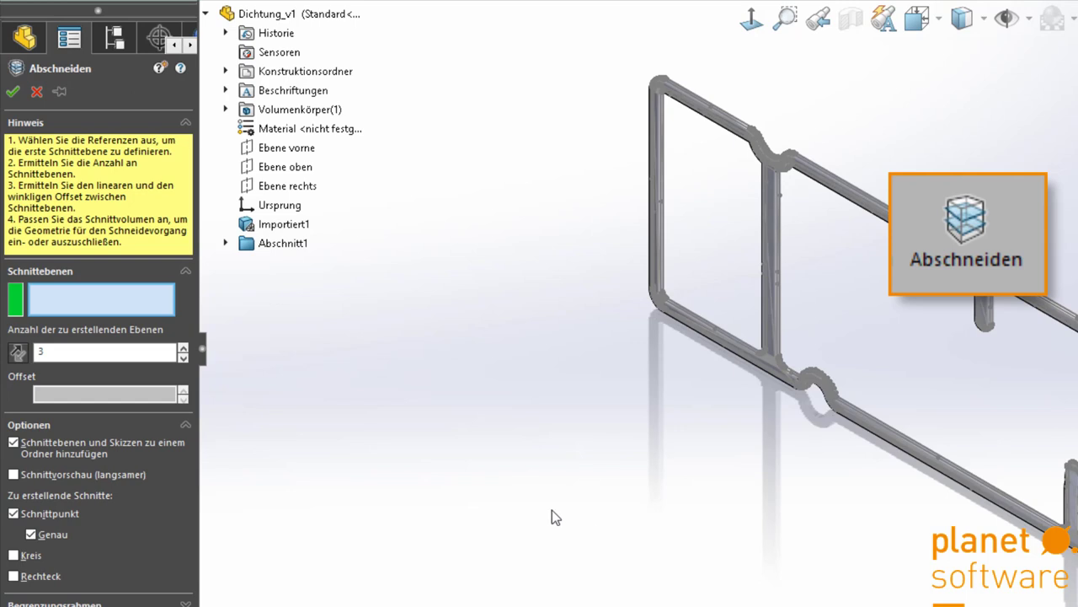
{"action": "left_click", "coordinate": [299, 193]}
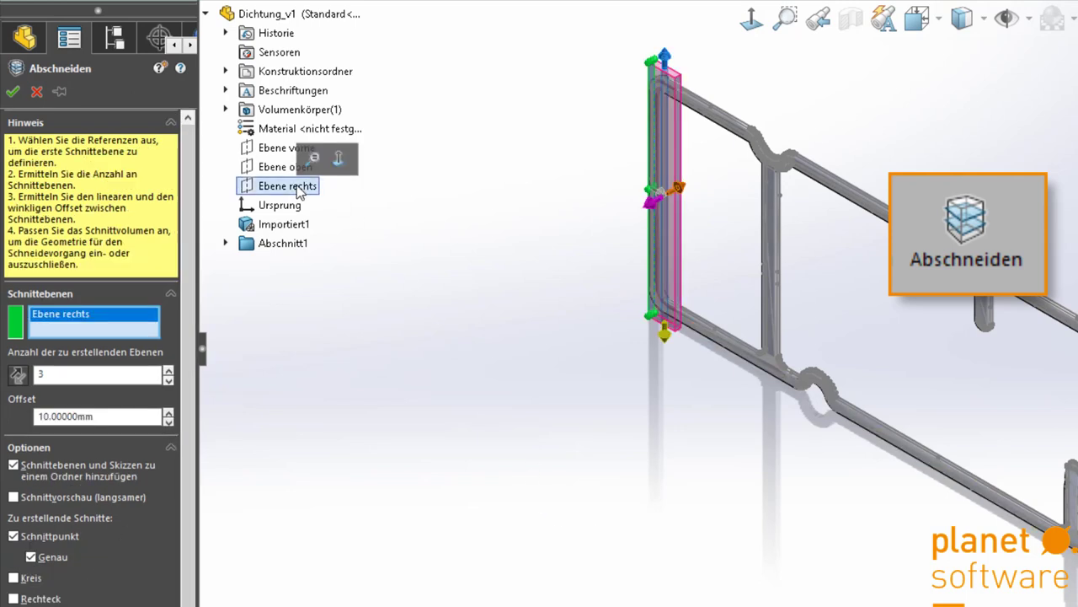
Set four slicing planes 110 mm apart and confirm to create Abschnitt2.
{"action": "left_click", "coordinate": [167, 414]}
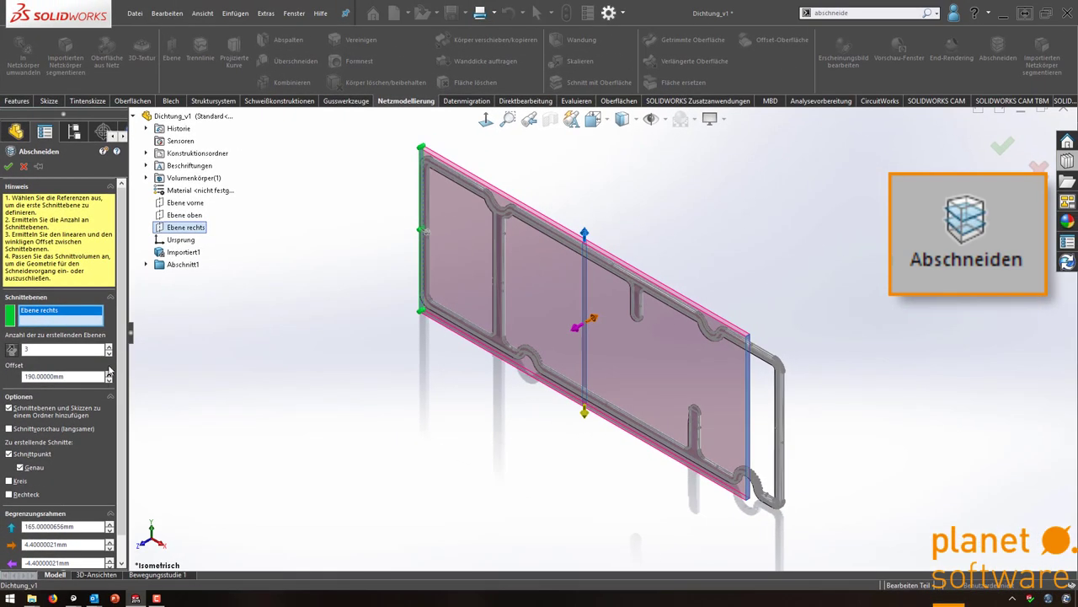
{"action": "left_click", "coordinate": [108, 347]}
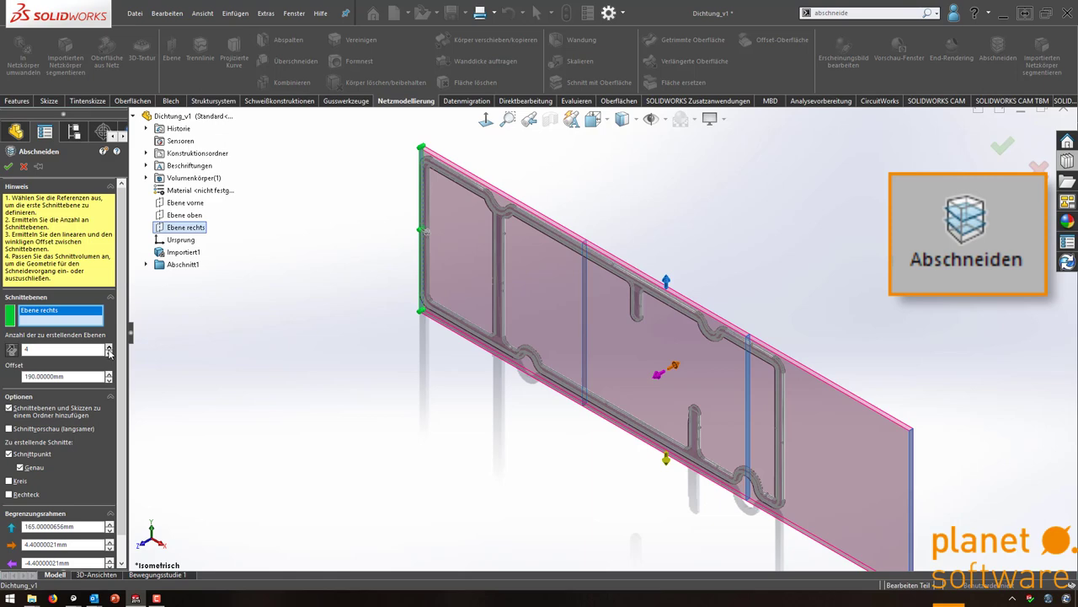
{"action": "left_click", "coordinate": [109, 353]}
{"action": "left_click", "coordinate": [109, 380]}
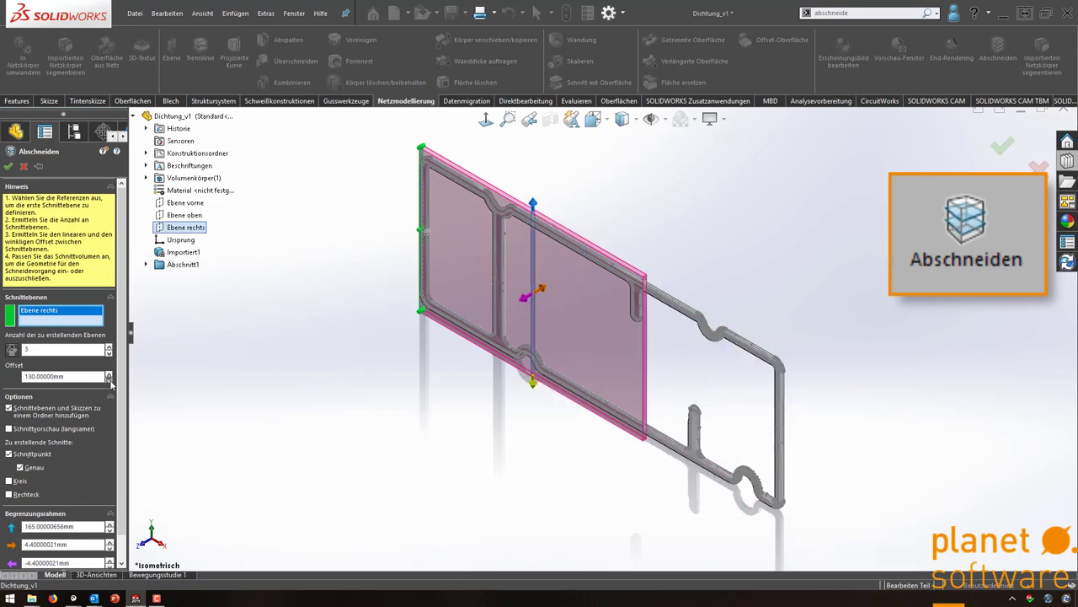
{"action": "left_click", "coordinate": [108, 347]}
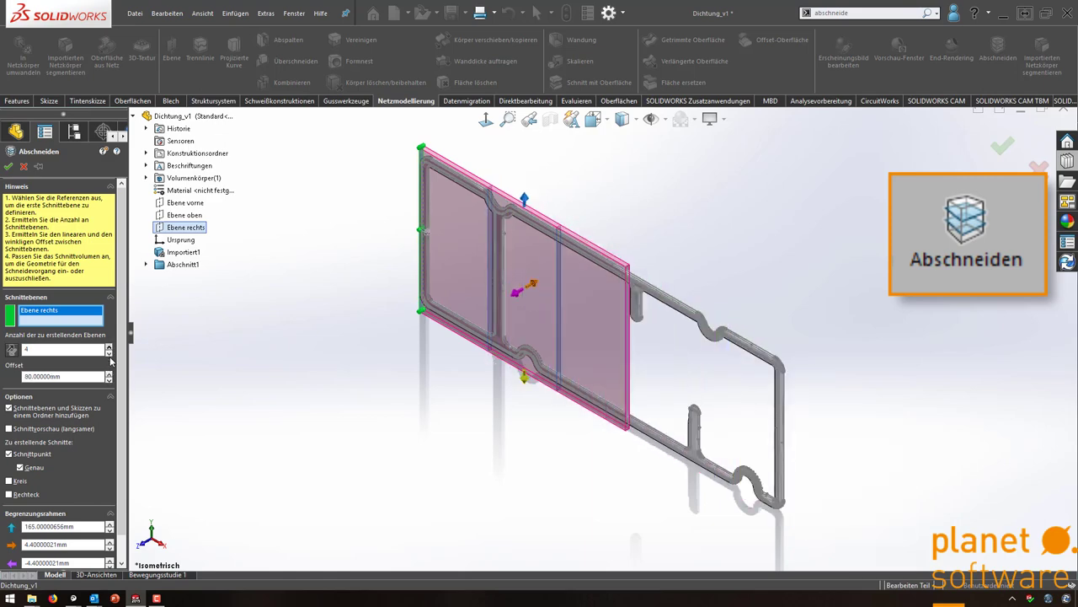
{"action": "left_click", "coordinate": [109, 375]}
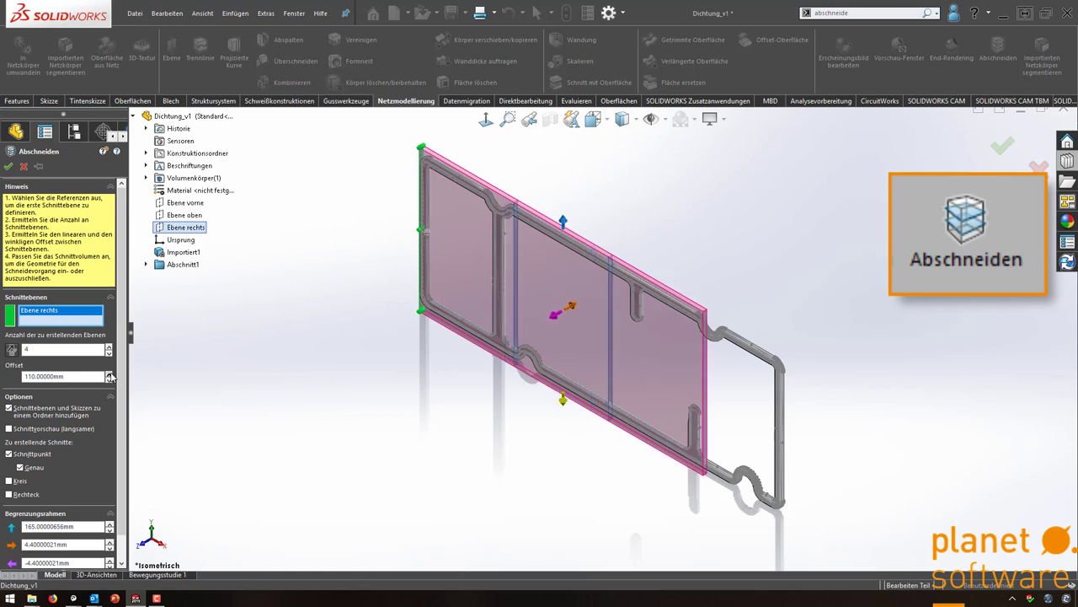
{"action": "left_click", "coordinate": [9, 166]}
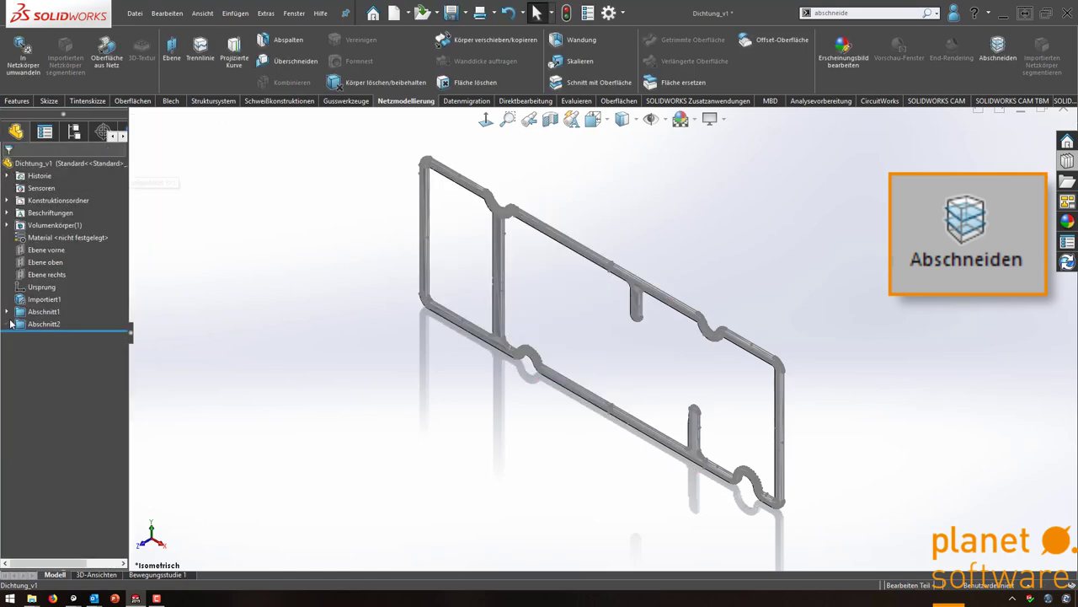
Drag section plane Ebene5 to about 85 mm and view the gasket from the front.
{"action": "left_click", "coordinate": [51, 361]}
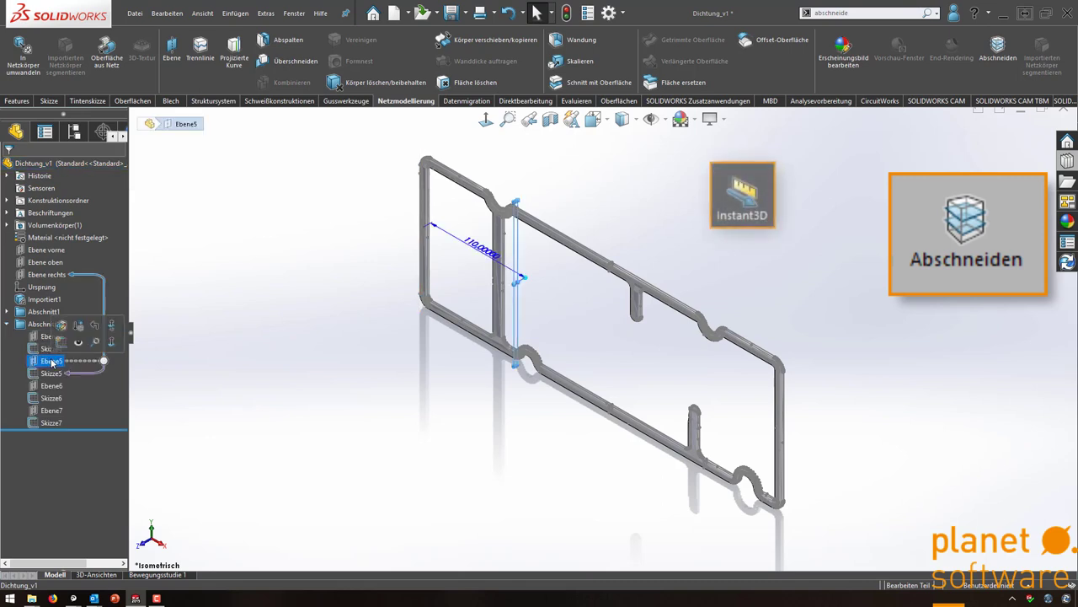
{"action": "left_click_drag", "start_coordinate": [526, 278], "coordinate": [514, 262]}
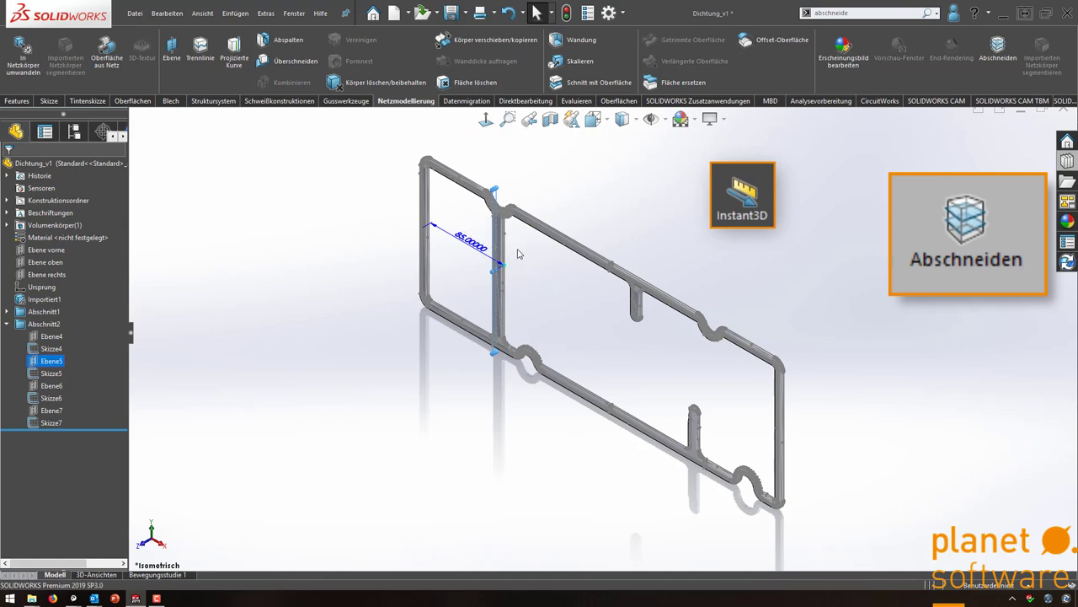
{"action": "left_click", "coordinate": [621, 119]}
{"action": "left_click", "coordinate": [612, 184]}
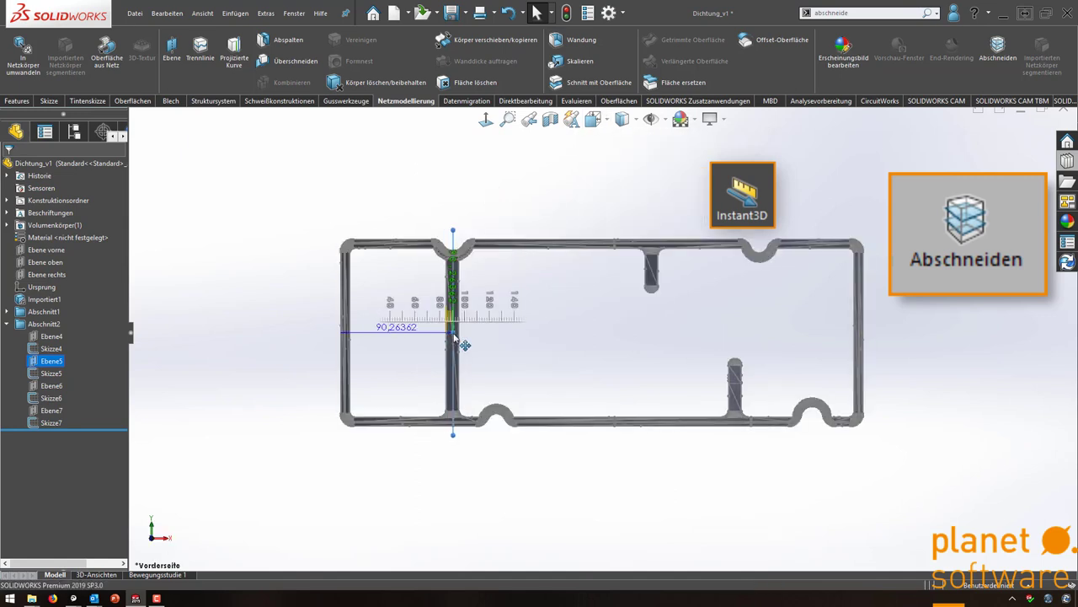
Shift Ebene6 to a new offset and pull Ebene7 back to 316.63 mm.
{"action": "left_click", "coordinate": [51, 385]}
{"action": "left_click_drag", "start_coordinate": [649, 338], "coordinate": [663, 339]}
{"action": "left_click_drag", "start_coordinate": [751, 332], "coordinate": [727, 337]}
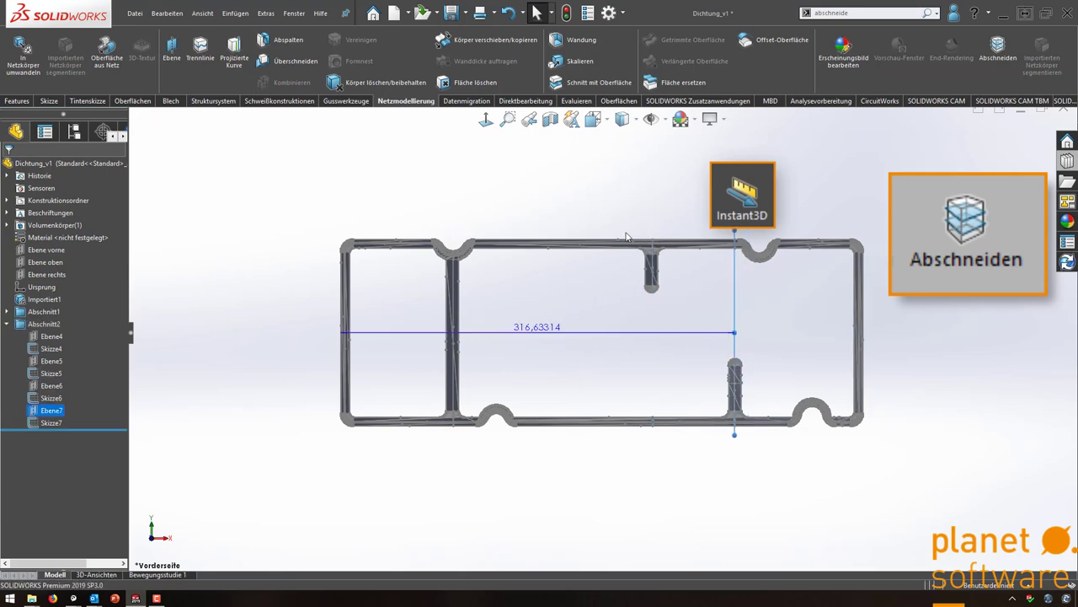
{"action": "left_click", "coordinate": [622, 119]}
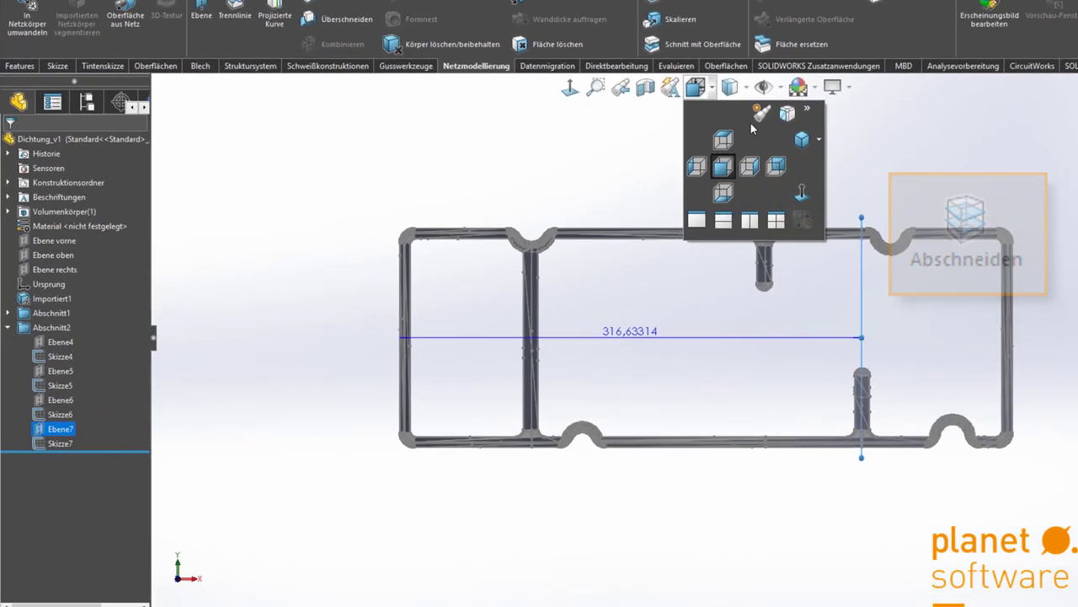
Colour the Abschnitt2 sketches Skizze4–Skizze7 blue.
{"action": "left_click", "coordinate": [801, 139]}
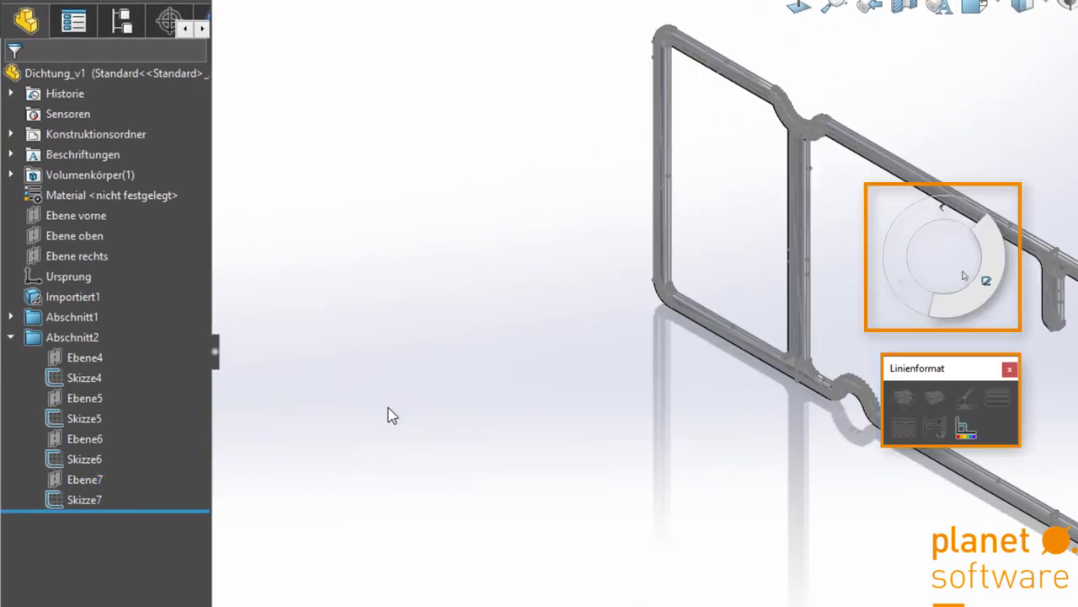
{"action": "left_click", "coordinate": [84, 378]}
{"action": "left_click", "coordinate": [84, 418], "text": "ctrl"}
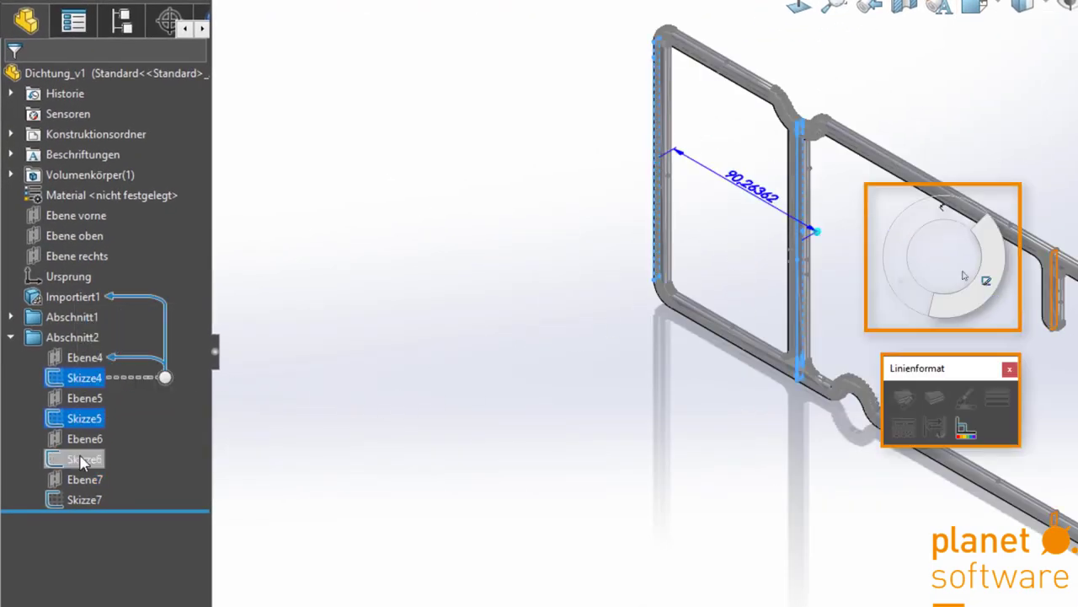
{"action": "left_click", "coordinate": [84, 458], "text": "ctrl"}
{"action": "left_click", "coordinate": [84, 500], "text": "ctrl"}
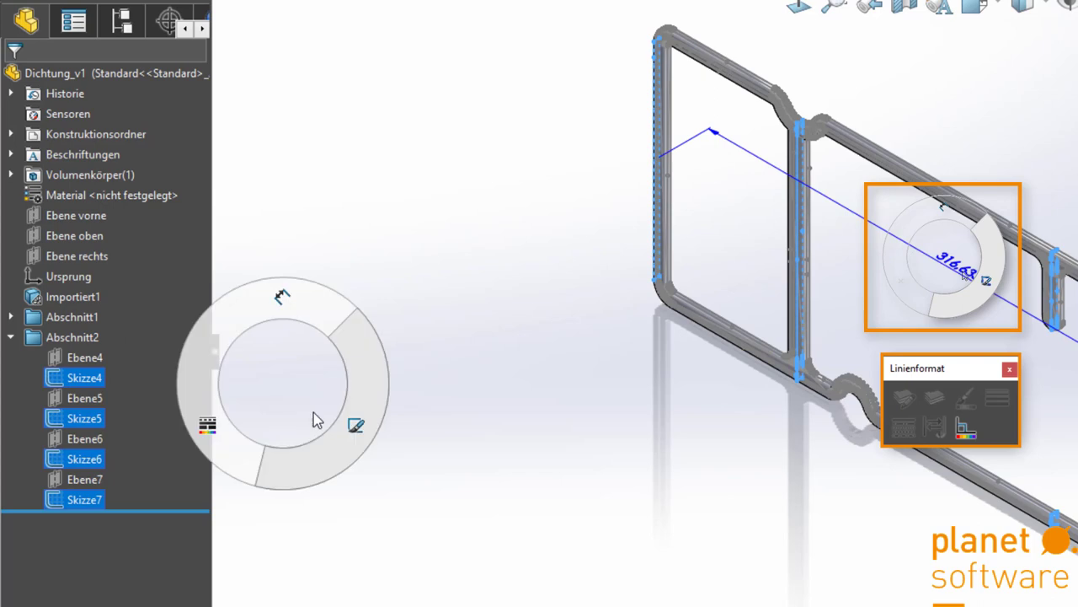
{"action": "right_click_drag", "start_coordinate": [283, 383], "coordinate": [380, 449]}
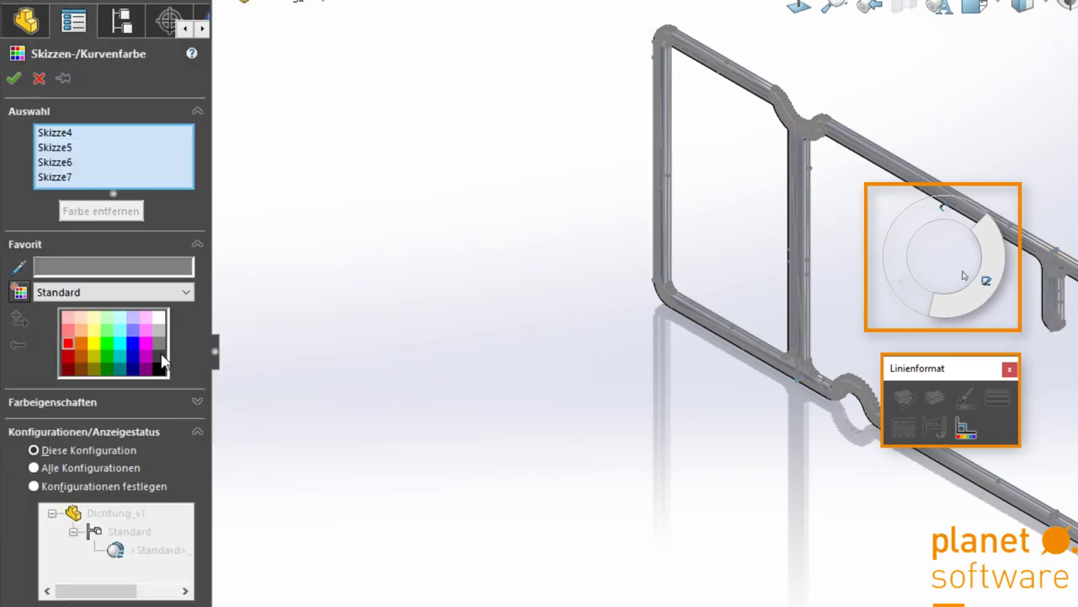
{"action": "left_click", "coordinate": [132, 343]}
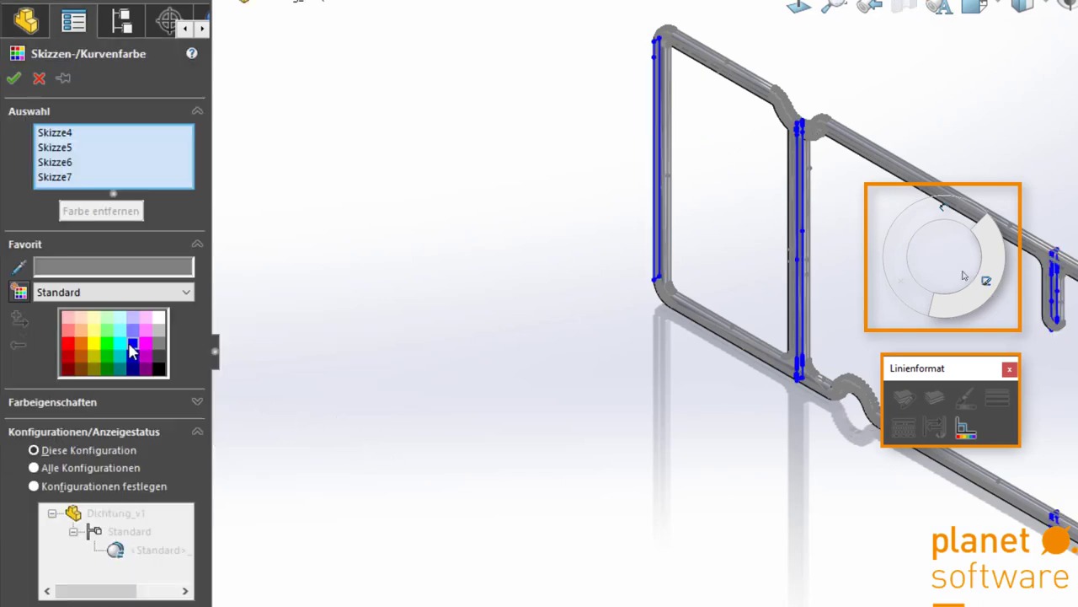
{"action": "left_click", "coordinate": [13, 78]}
Colour the Abschnitt1 sketches Skizze1–Skizze3 light salmon.
{"action": "left_click", "coordinate": [11, 316]}
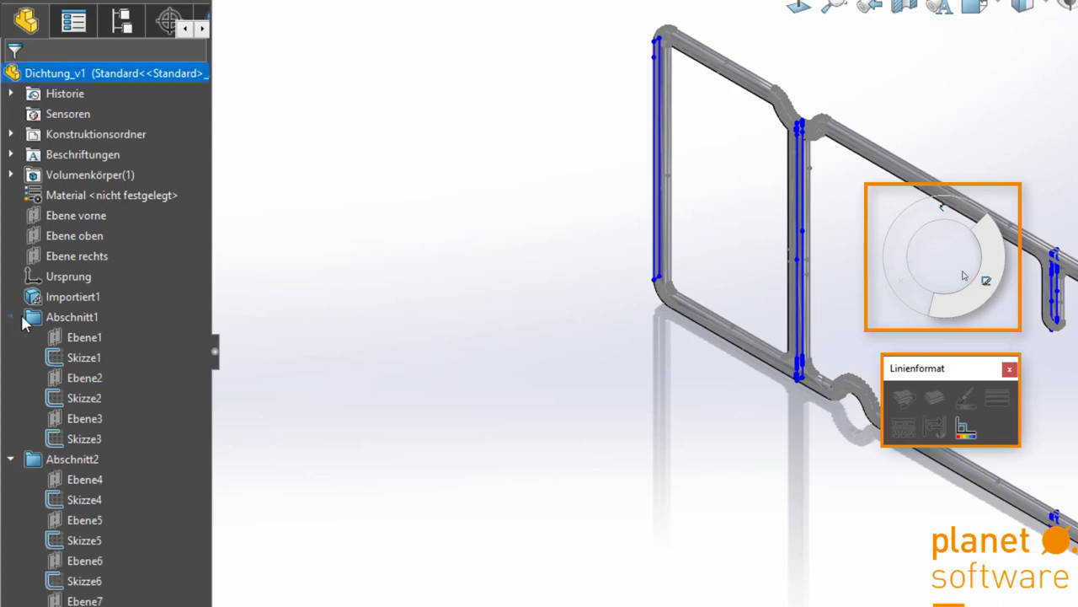
{"action": "left_click", "coordinate": [69, 361]}
{"action": "left_click", "coordinate": [85, 397], "text": "ctrl"}
{"action": "left_click", "coordinate": [84, 438], "text": "ctrl"}
{"action": "right_click_drag", "start_coordinate": [279, 263], "coordinate": [308, 305]}
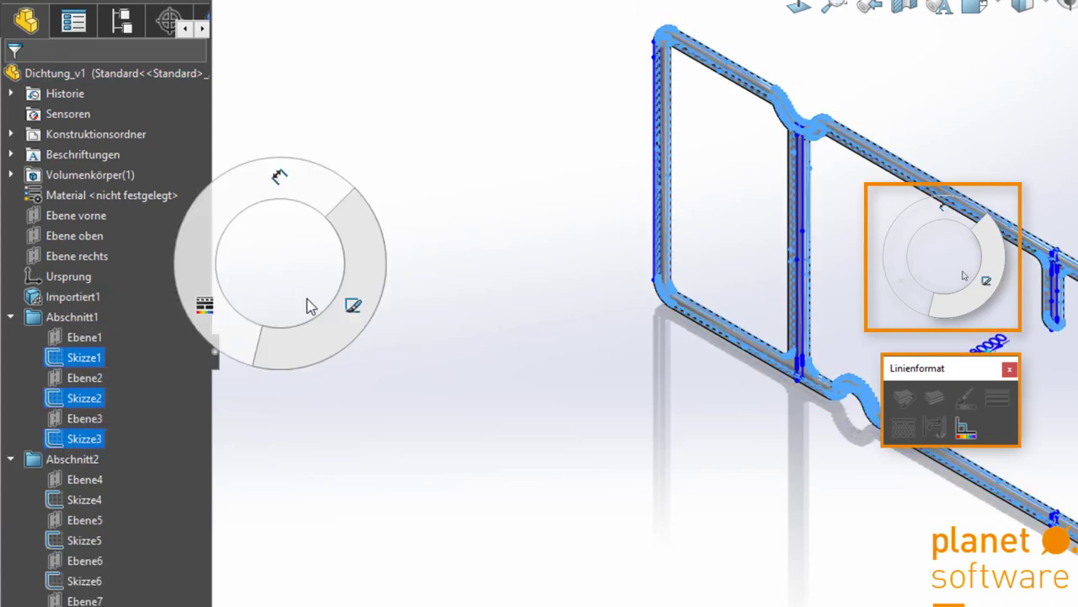
{"action": "left_click", "coordinate": [67, 328]}
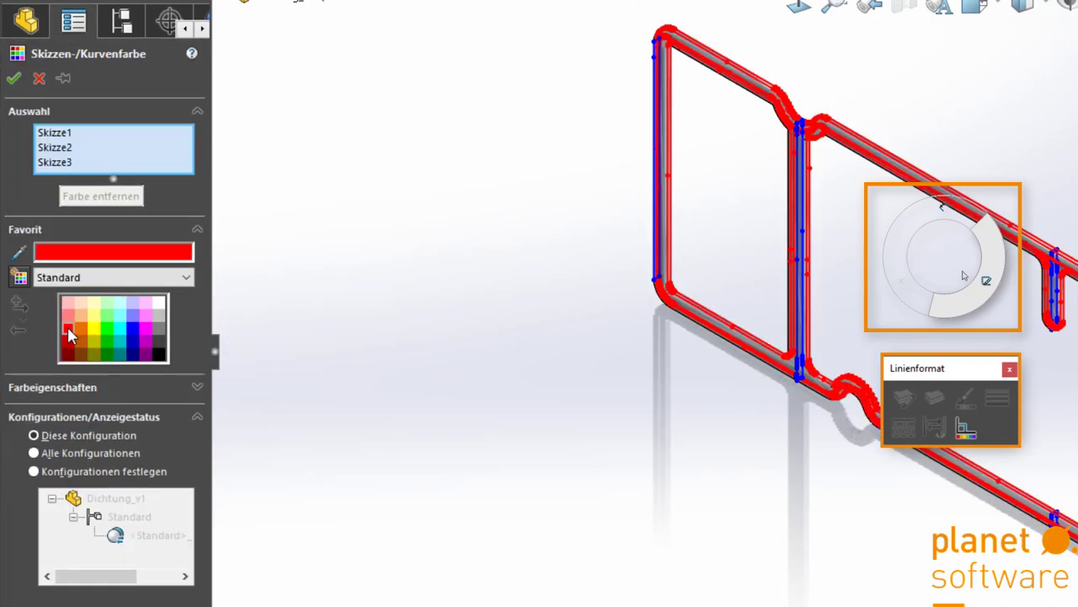
{"action": "left_click", "coordinate": [67, 302]}
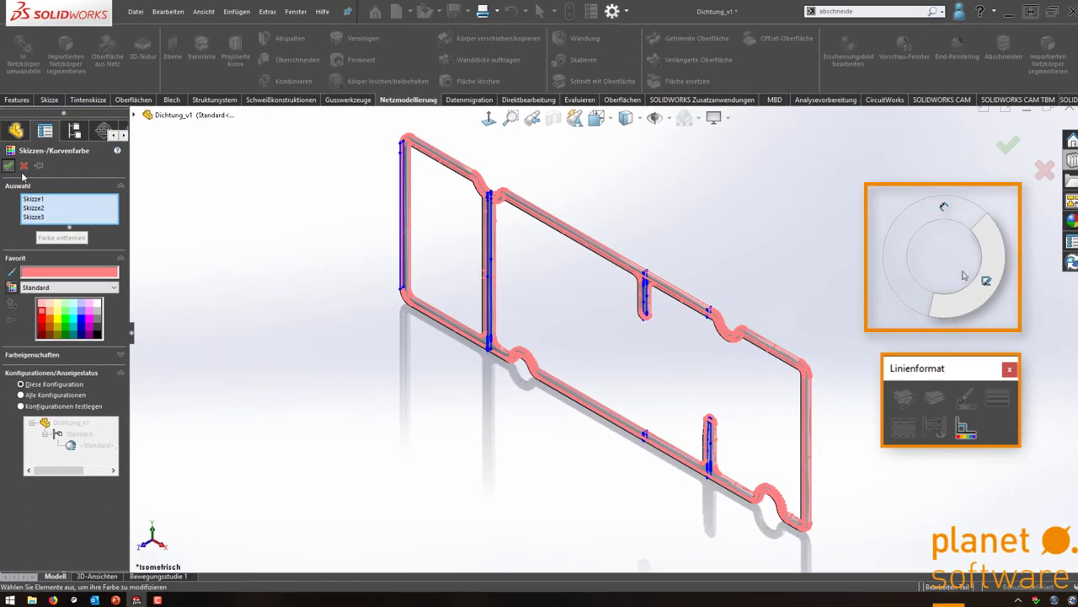
{"action": "left_click", "coordinate": [9, 166]}
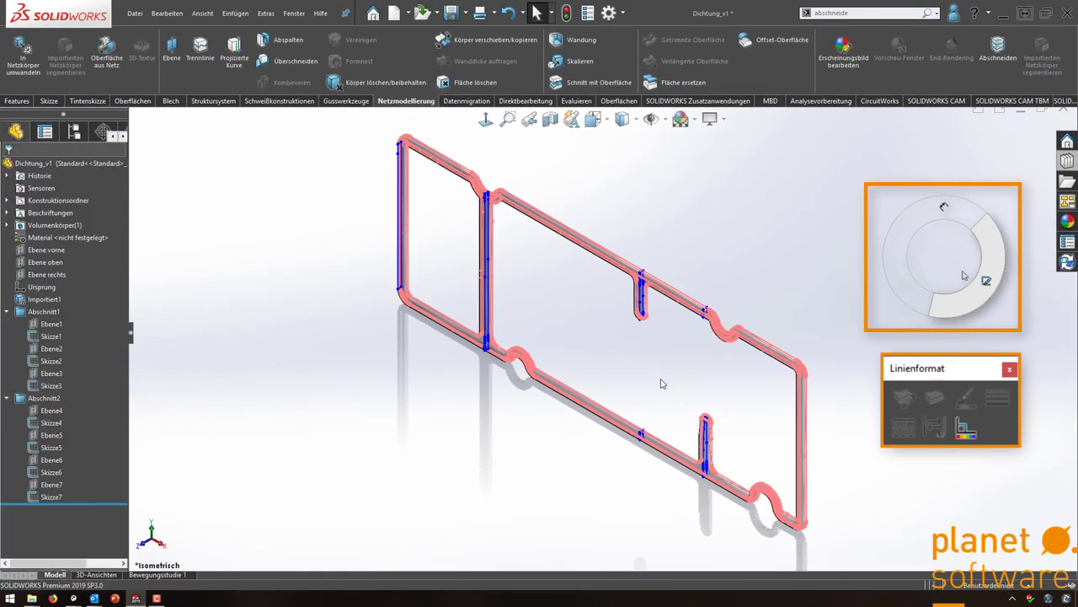
Zoom, orbit and pan to inspect the section sketches around the tab, loop and upright.
{"action": "scroll", "coordinate": [712, 463], "scroll_direction": "down", "scroll_amount": 3}
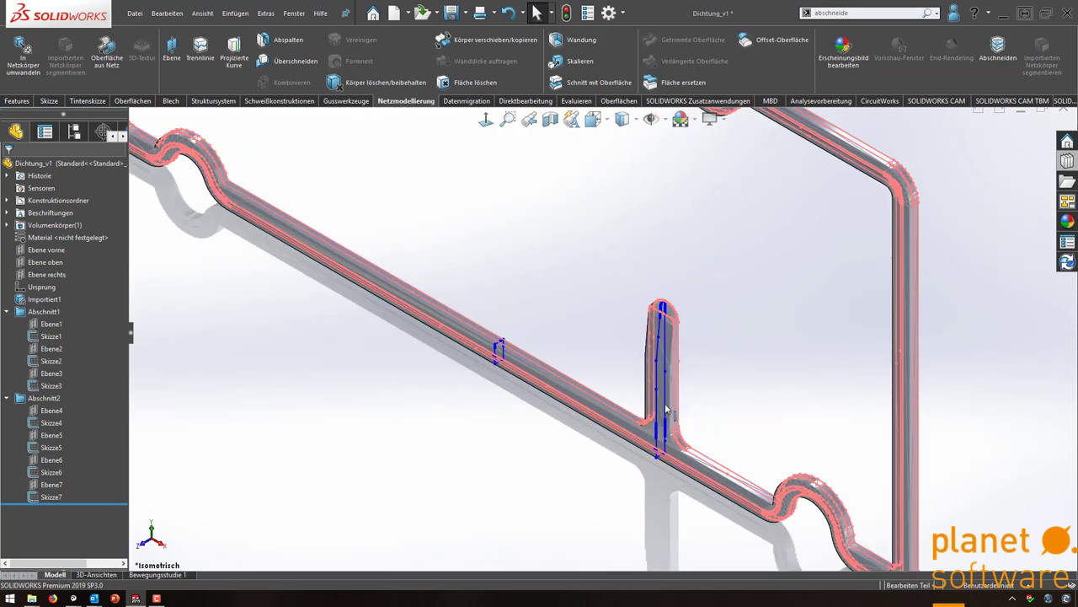
{"action": "scroll", "coordinate": [679, 379], "scroll_direction": "down", "scroll_amount": 3}
{"action": "middle_click_drag", "start_coordinate": [645, 384], "coordinate": [638, 343]}
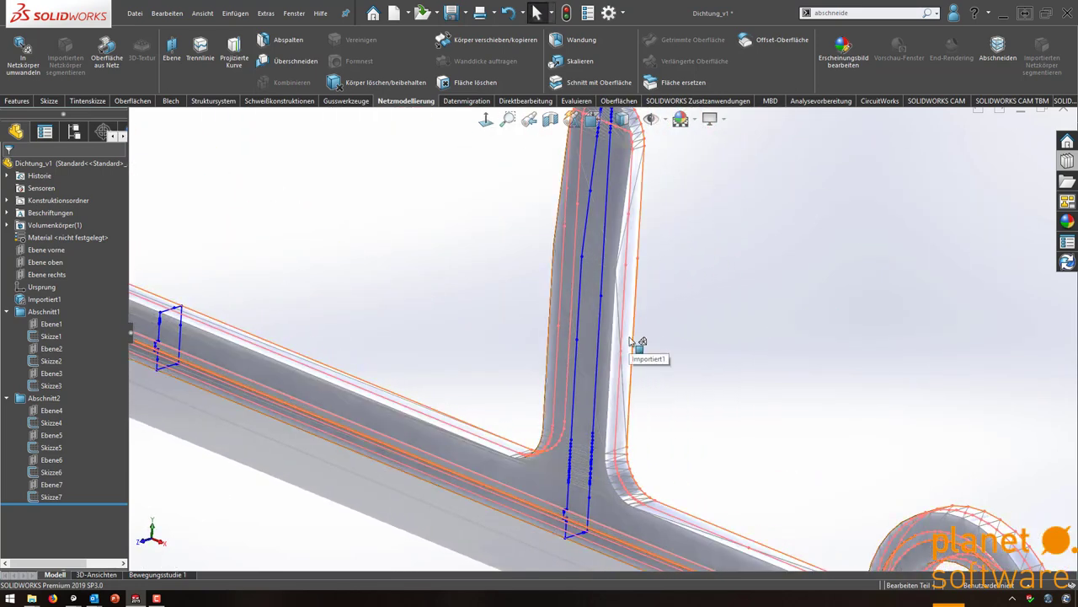
{"action": "mouse_move", "coordinate": [192, 337]}
{"action": "middle_mouse_down", "text": "ctrl"}
{"action": "mouse_move", "coordinate": [715, 498]}
{"action": "mouse_move", "coordinate": [787, 502]}
{"action": "middle_mouse_up", "text": "ctrl"}
{"action": "scroll", "coordinate": [783, 492], "scroll_direction": "down", "scroll_amount": 2}
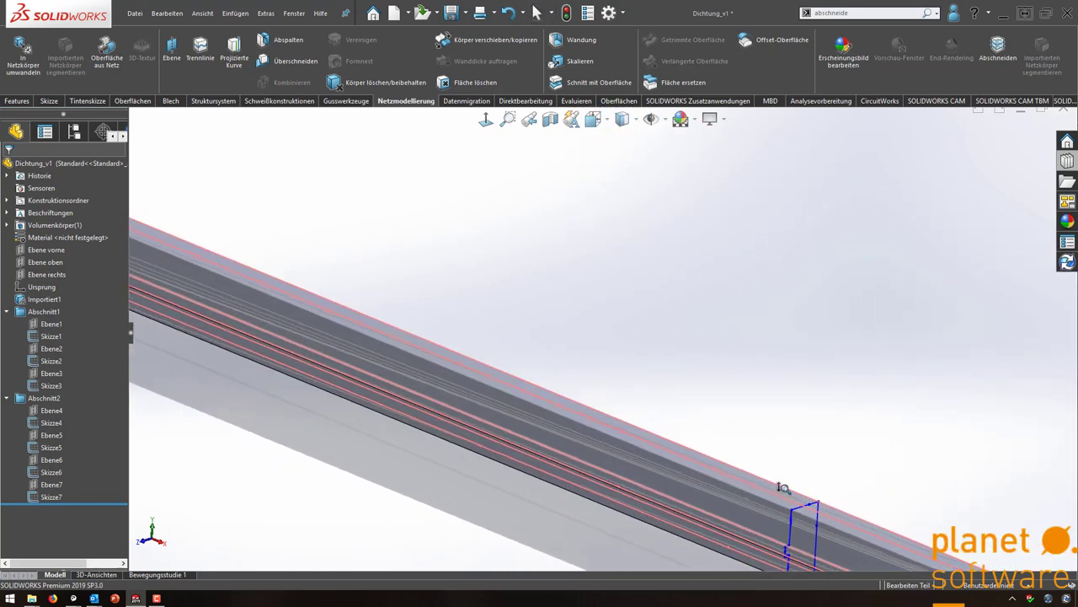
{"action": "scroll", "coordinate": [770, 523], "scroll_direction": "down", "scroll_amount": 3}
{"action": "scroll", "coordinate": [758, 506], "scroll_direction": "down", "scroll_amount": 3}
{"action": "scroll", "coordinate": [623, 359], "scroll_direction": "down", "scroll_amount": 1}
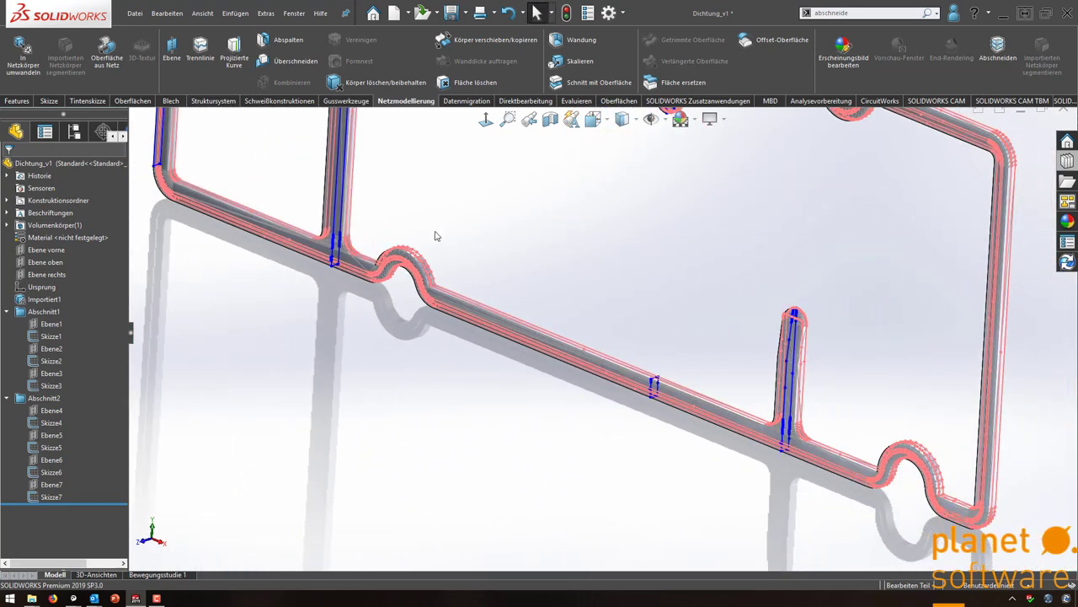
{"action": "mouse_move", "coordinate": [436, 236]}
{"action": "middle_mouse_down", "text": "ctrl"}
{"action": "mouse_move", "coordinate": [578, 465]}
{"action": "mouse_move", "coordinate": [598, 240]}
{"action": "middle_mouse_up", "text": "ctrl"}
{"action": "scroll", "coordinate": [556, 479], "scroll_direction": "up", "scroll_amount": 2}
{"action": "scroll", "coordinate": [559, 445], "scroll_direction": "up", "scroll_amount": 3}
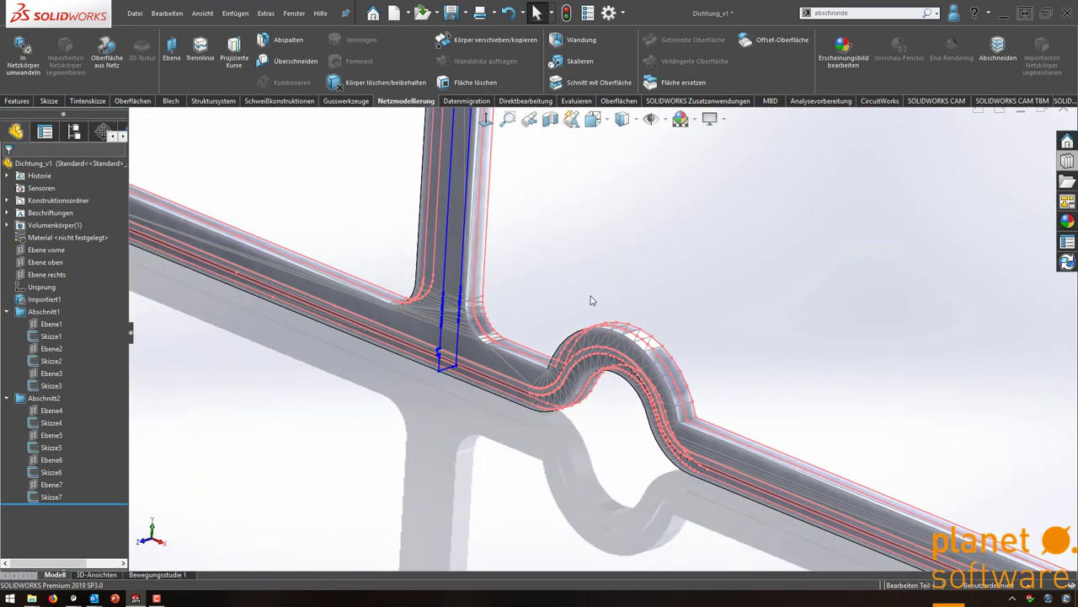
Hide the imported mesh body Importiert1, leaving only the section sketches.
{"action": "left_click", "coordinate": [43, 299]}
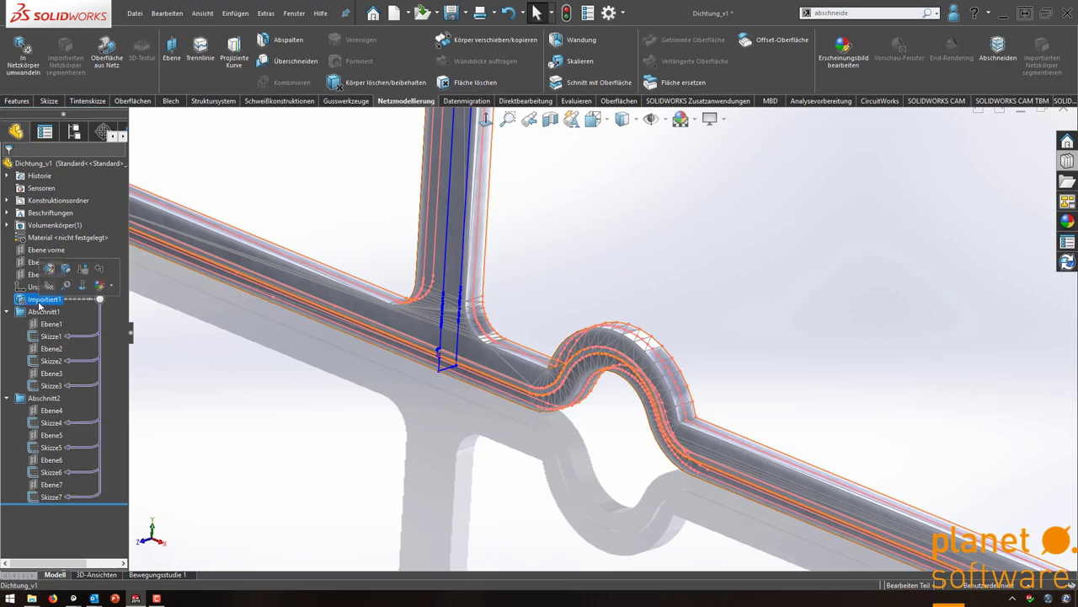
{"action": "left_click", "coordinate": [51, 288]}
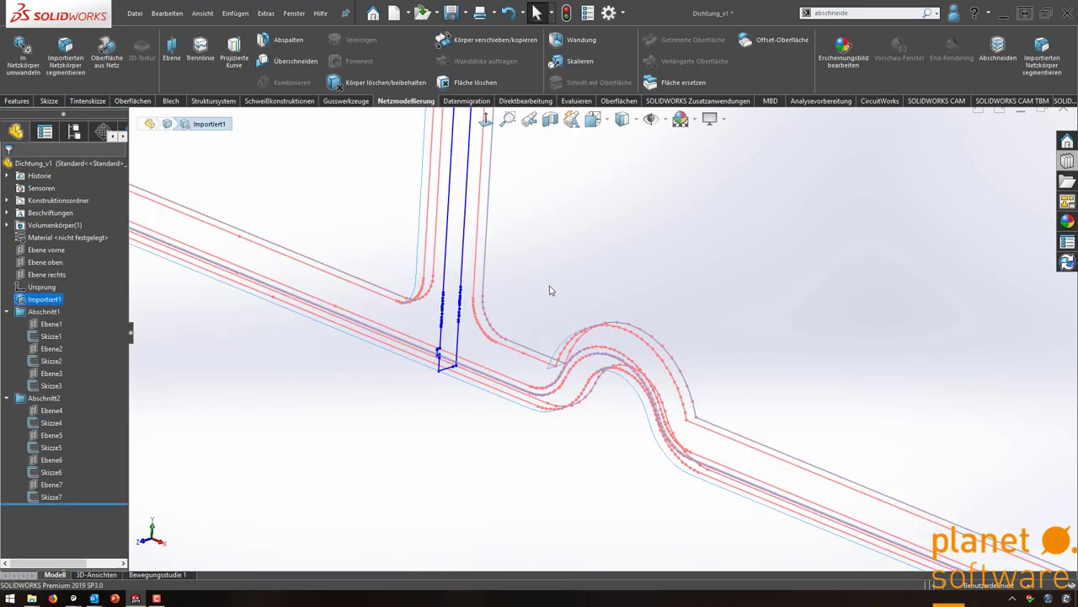
{"action": "left_click", "coordinate": [656, 290]}
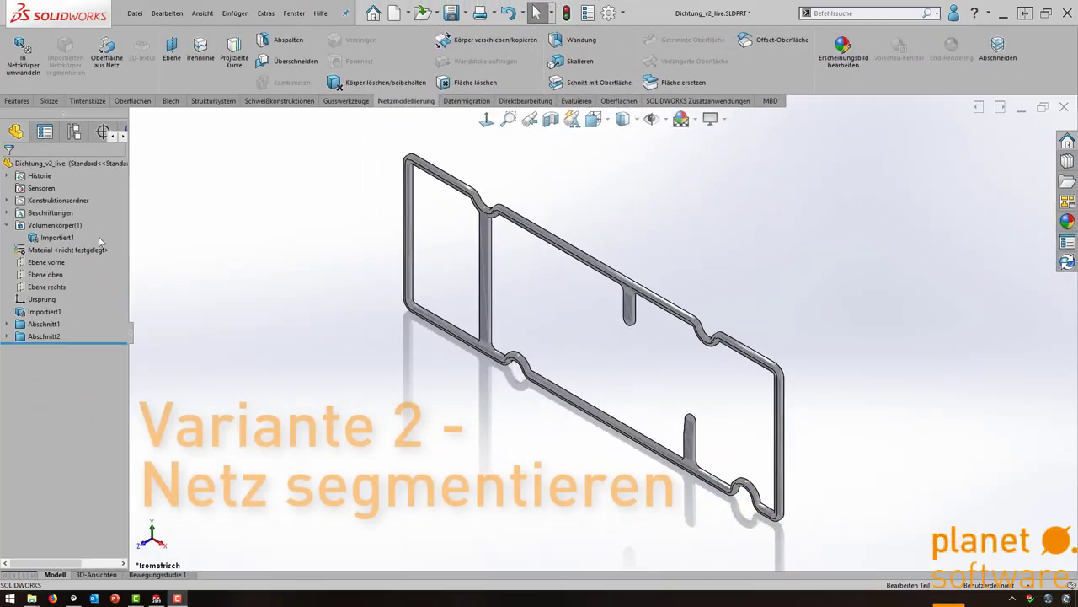
Start Netz segmentieren on Importiert1 and zoom in on the lower bar.
{"action": "left_click", "coordinate": [58, 237]}
{"action": "left_click", "coordinate": [67, 53]}
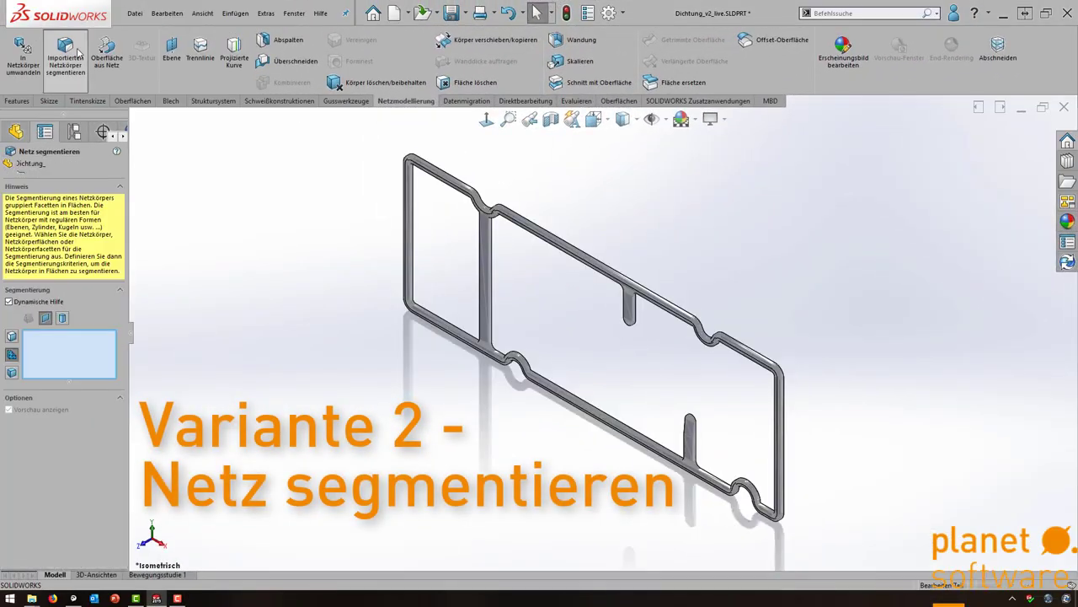
{"action": "scroll", "coordinate": [585, 332], "scroll_direction": "down", "scroll_amount": 1}
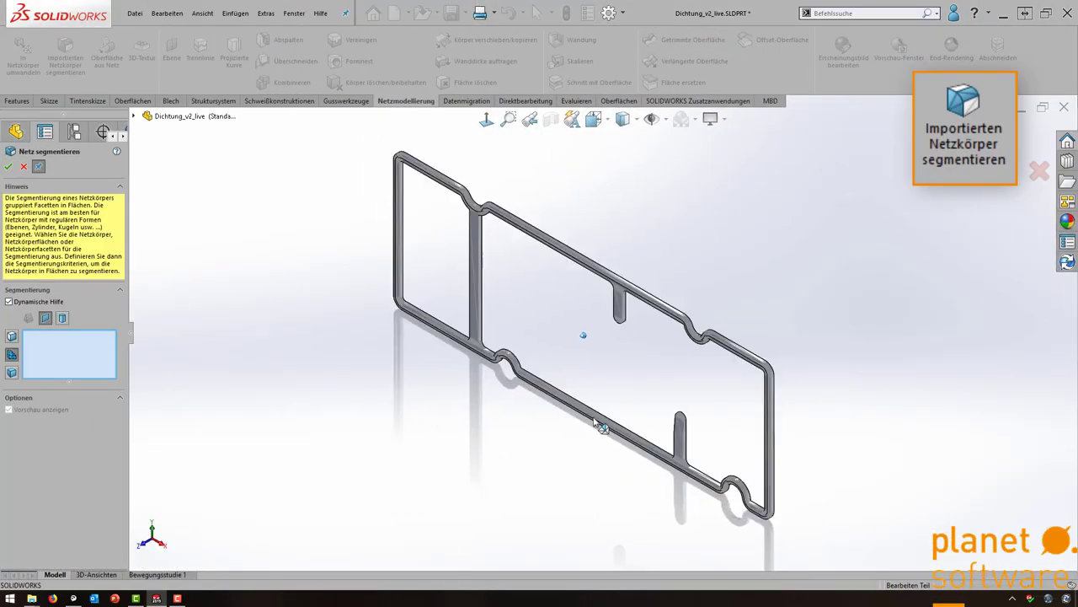
{"action": "scroll", "coordinate": [480, 264], "scroll_direction": "down", "scroll_amount": 2}
{"action": "scroll", "coordinate": [317, 176], "scroll_direction": "down", "scroll_amount": 2}
{"action": "scroll", "coordinate": [496, 398], "scroll_direction": "down", "scroll_amount": 3}
{"action": "scroll", "coordinate": [496, 397], "scroll_direction": "down", "scroll_amount": 3}
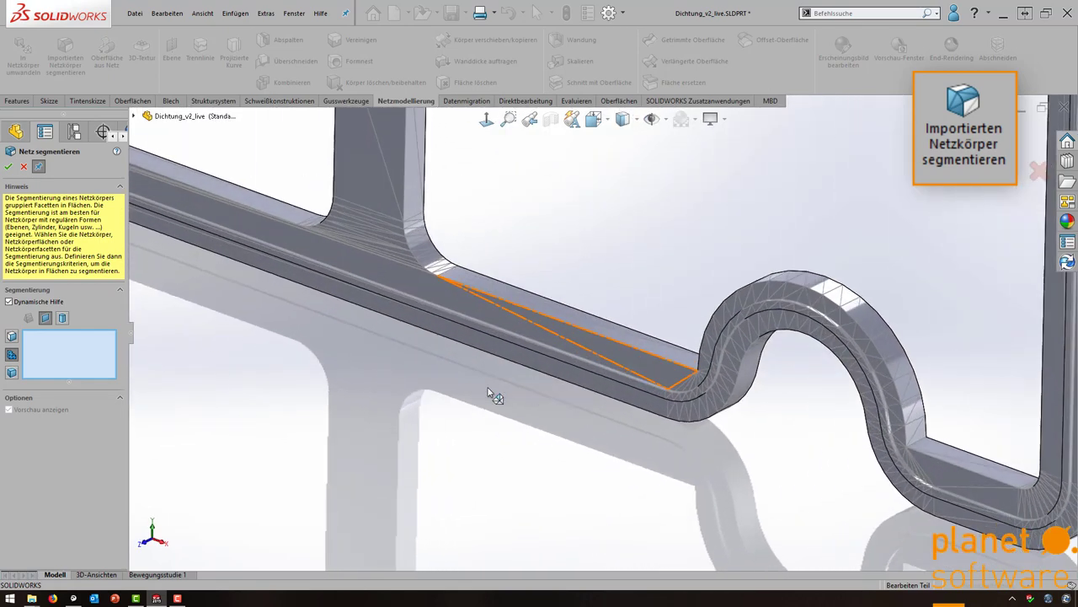
{"action": "scroll", "coordinate": [493, 392], "scroll_direction": "down", "scroll_amount": 3}
{"action": "scroll", "coordinate": [484, 391], "scroll_direction": "down", "scroll_amount": 3}
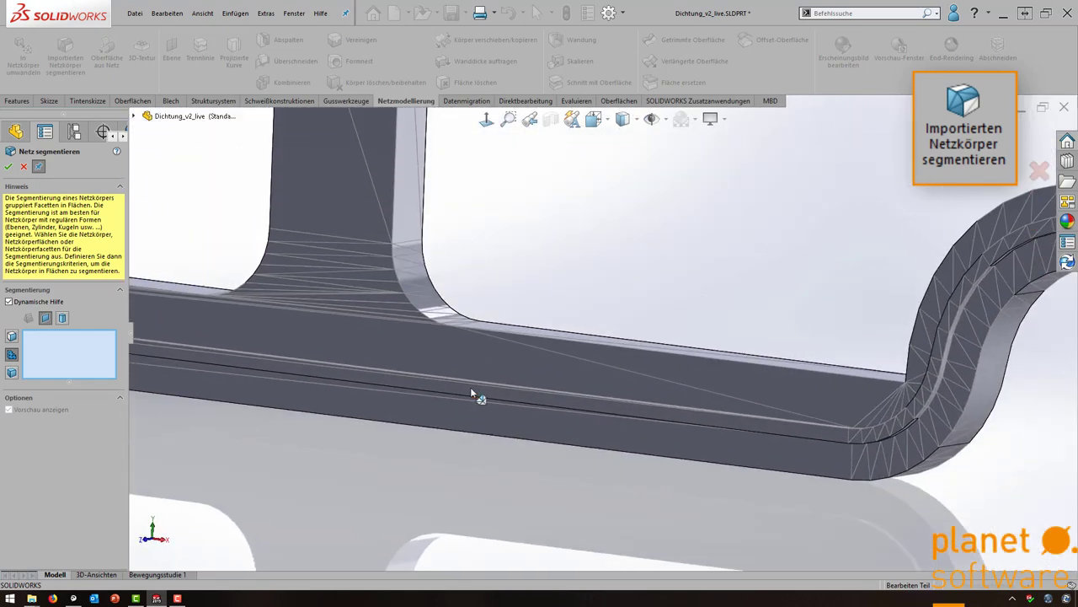
Segment the triangular facet region on the lower bar into its own face.
{"action": "left_click", "coordinate": [380, 386]}
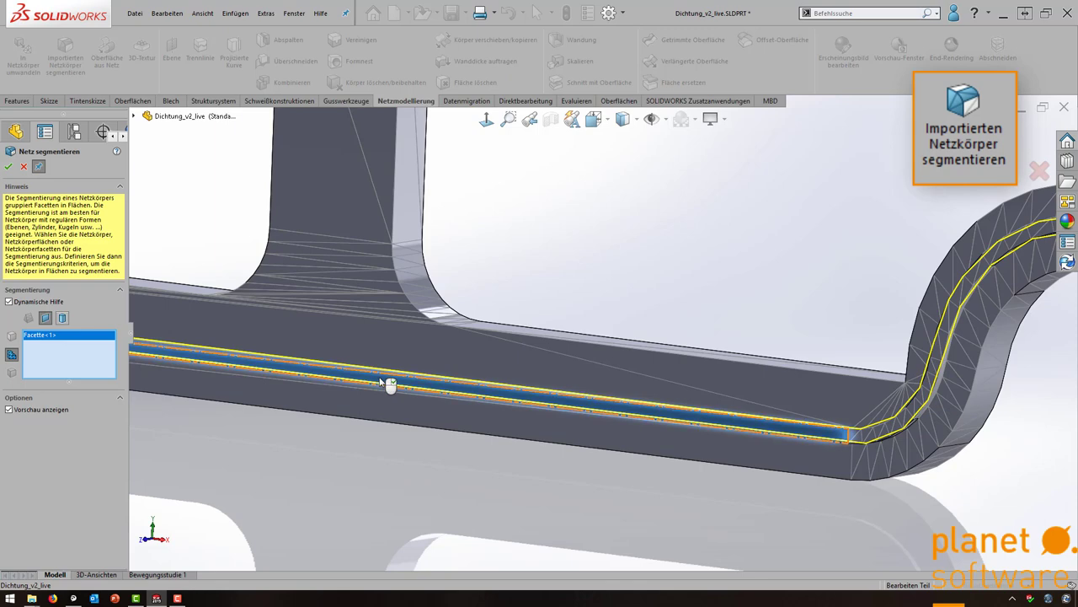
{"action": "left_click", "coordinate": [384, 379]}
{"action": "left_click", "coordinate": [384, 353]}
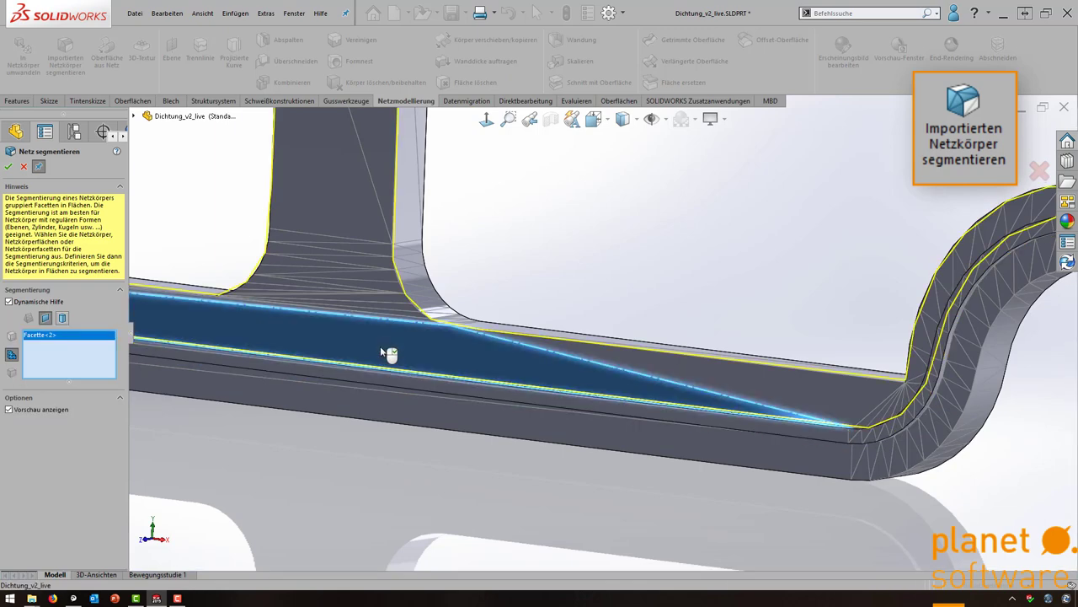
{"action": "right_click", "coordinate": [385, 353]}
{"action": "left_click", "coordinate": [408, 396]}
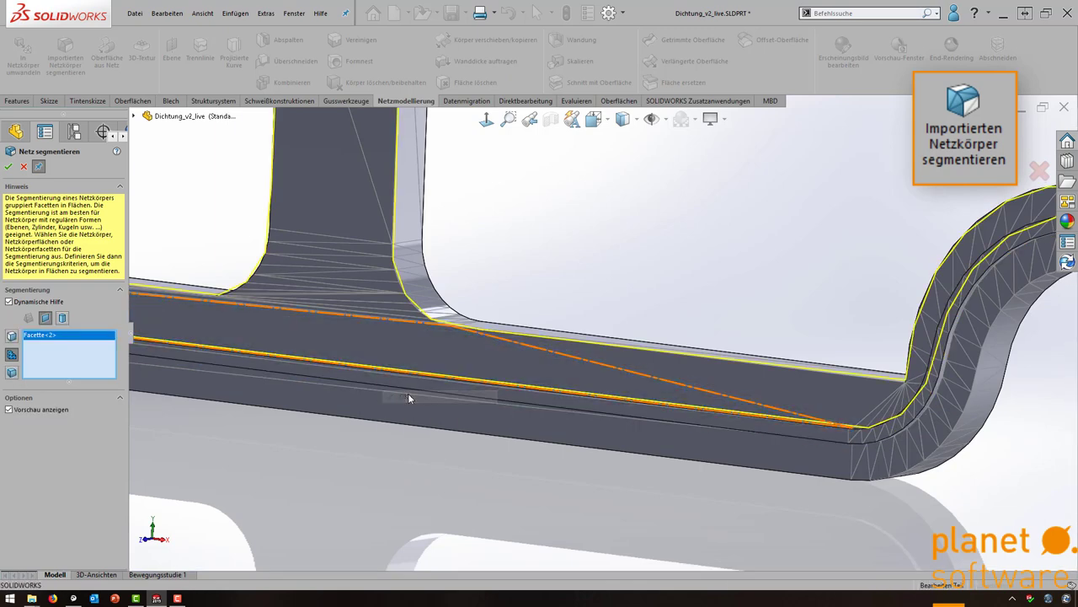
{"action": "mouse_move", "coordinate": [415, 374]}
{"action": "middle_mouse_down"}
{"action": "mouse_move", "coordinate": [331, 243]}
{"action": "mouse_move", "coordinate": [404, 272]}
{"action": "mouse_move", "coordinate": [458, 331]}
{"action": "middle_mouse_up"}
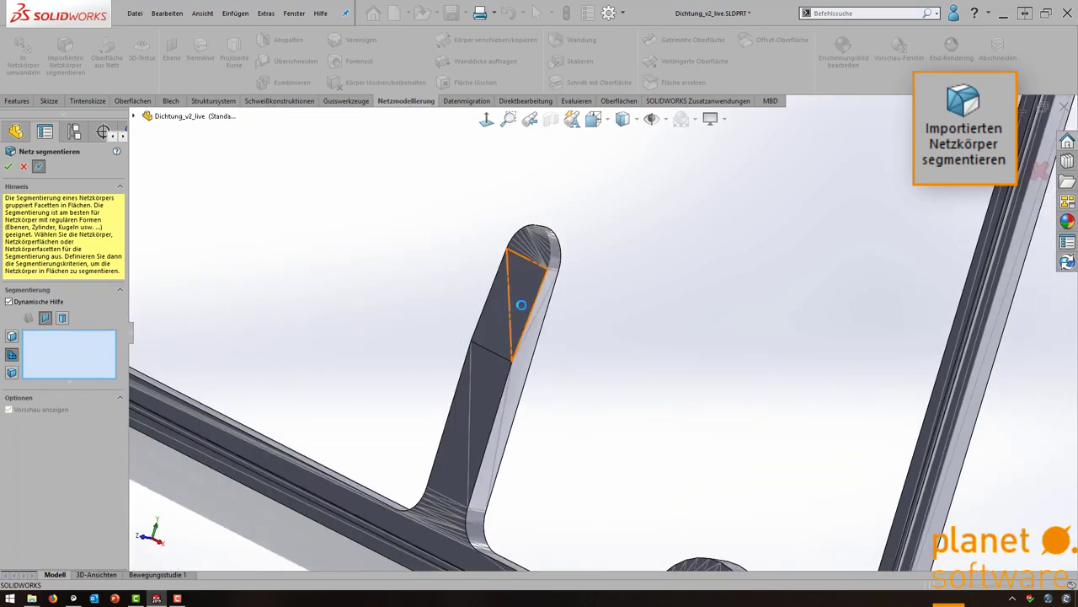
Segment the facet strip along the upright post's side into its own face.
{"action": "left_click", "coordinate": [522, 305]}
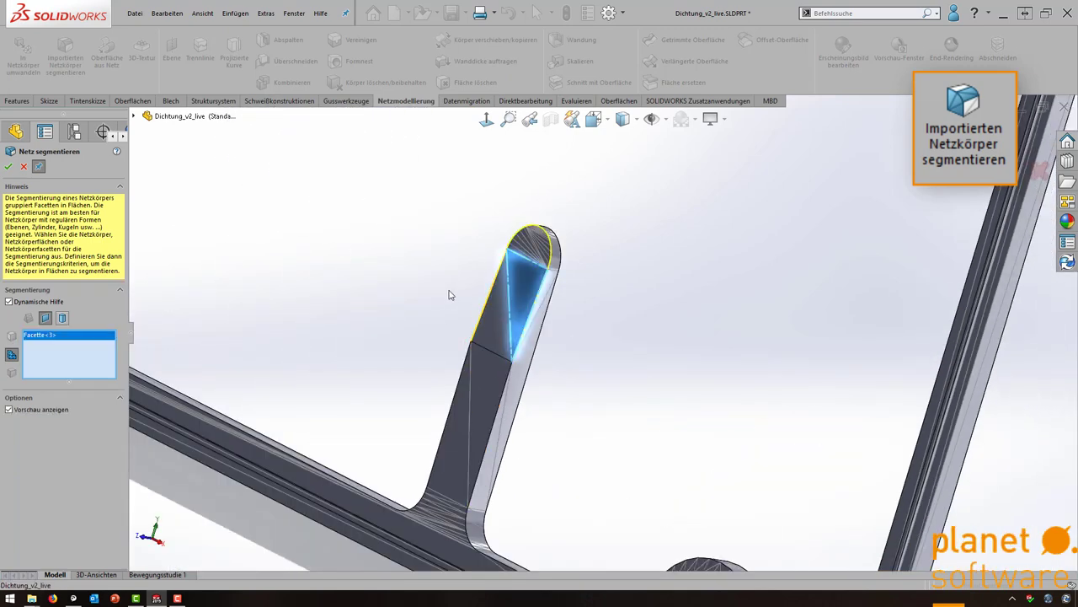
{"action": "left_click", "coordinate": [8, 167]}
{"action": "mouse_move", "coordinate": [438, 373]}
{"action": "middle_mouse_down"}
{"action": "mouse_move", "coordinate": [443, 429]}
{"action": "mouse_move", "coordinate": [459, 442]}
{"action": "mouse_move", "coordinate": [509, 345]}
{"action": "middle_mouse_up"}
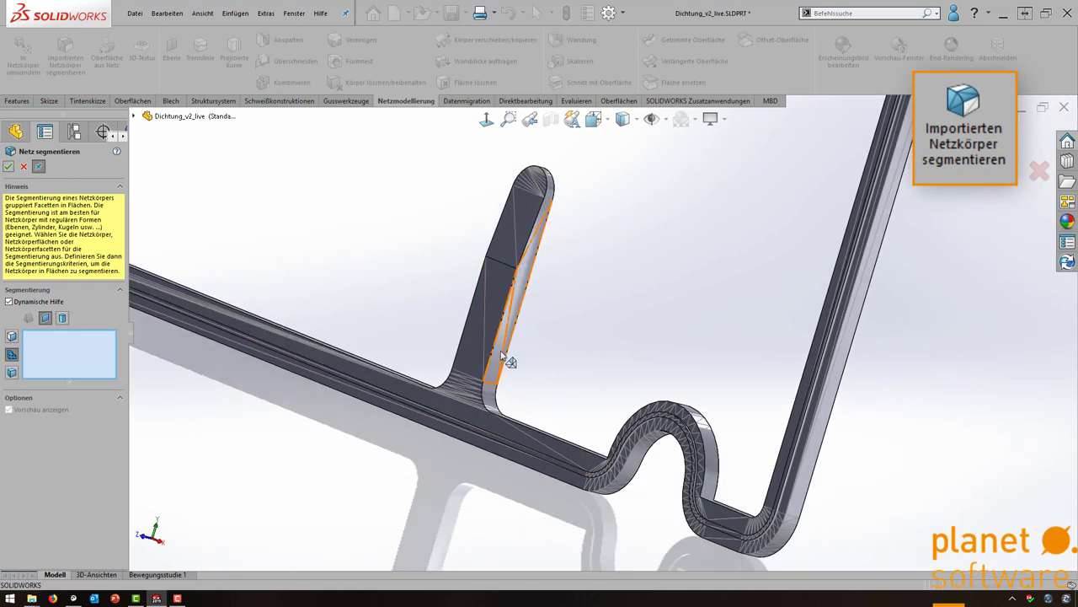
{"action": "left_click", "coordinate": [503, 357]}
{"action": "right_click", "coordinate": [516, 299]}
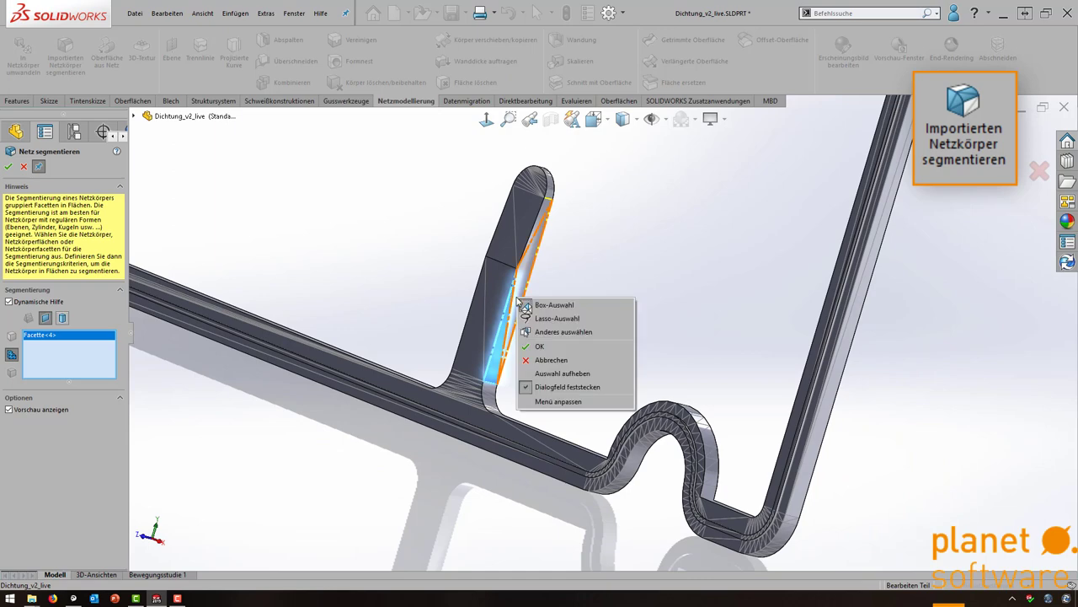
{"action": "left_click", "coordinate": [543, 349]}
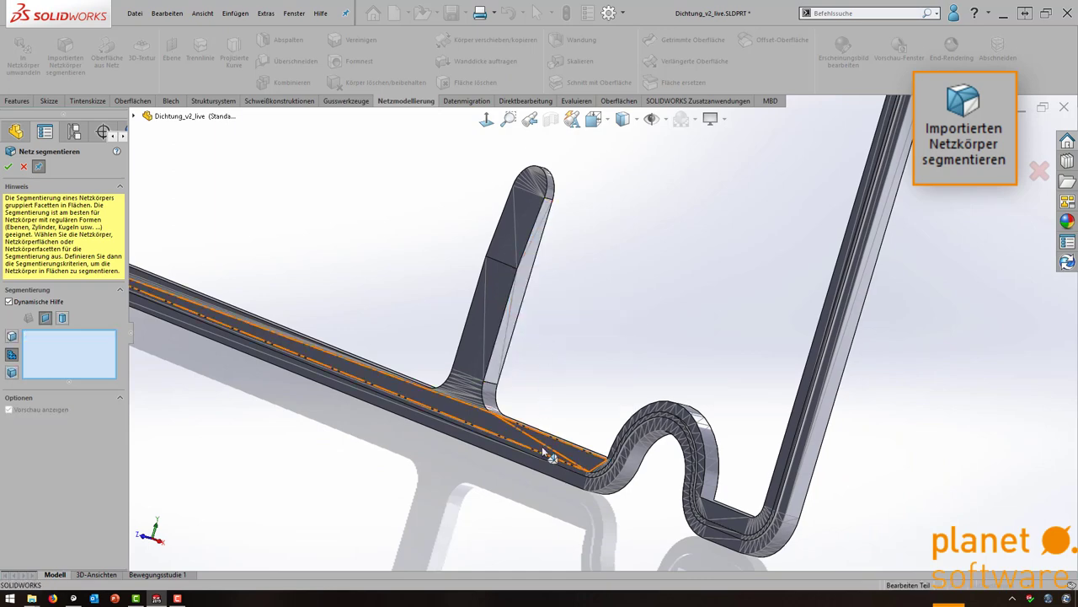
Segment the large facet region on the gasket base, then finish the segmentation.
{"action": "mouse_move", "coordinate": [527, 438]}
{"action": "middle_mouse_down"}
{"action": "mouse_move", "coordinate": [503, 430]}
{"action": "mouse_move", "coordinate": [464, 515]}
{"action": "middle_mouse_up"}
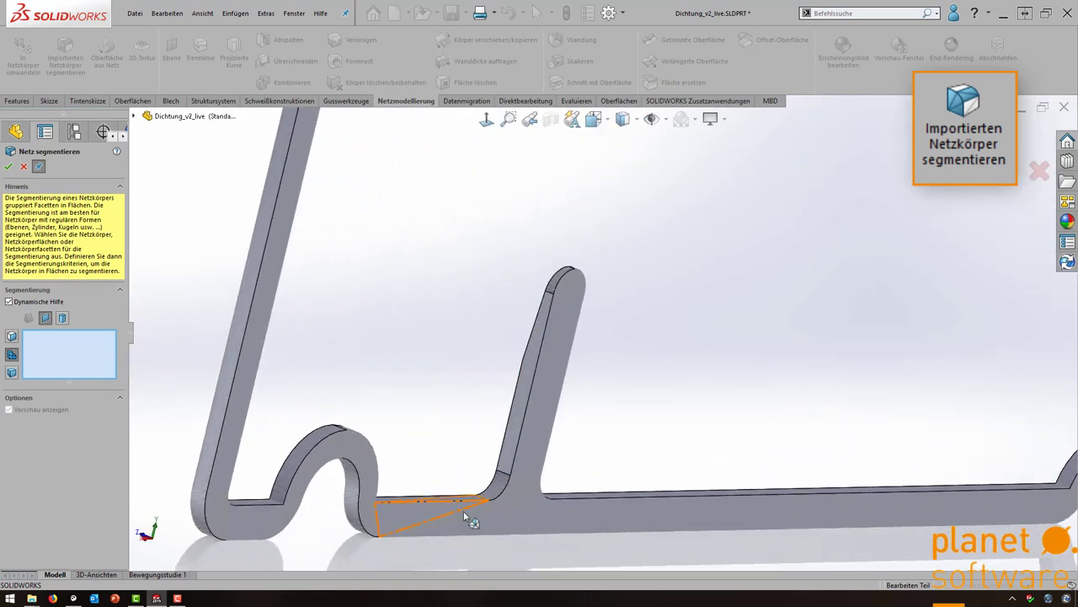
{"action": "left_click", "coordinate": [477, 526]}
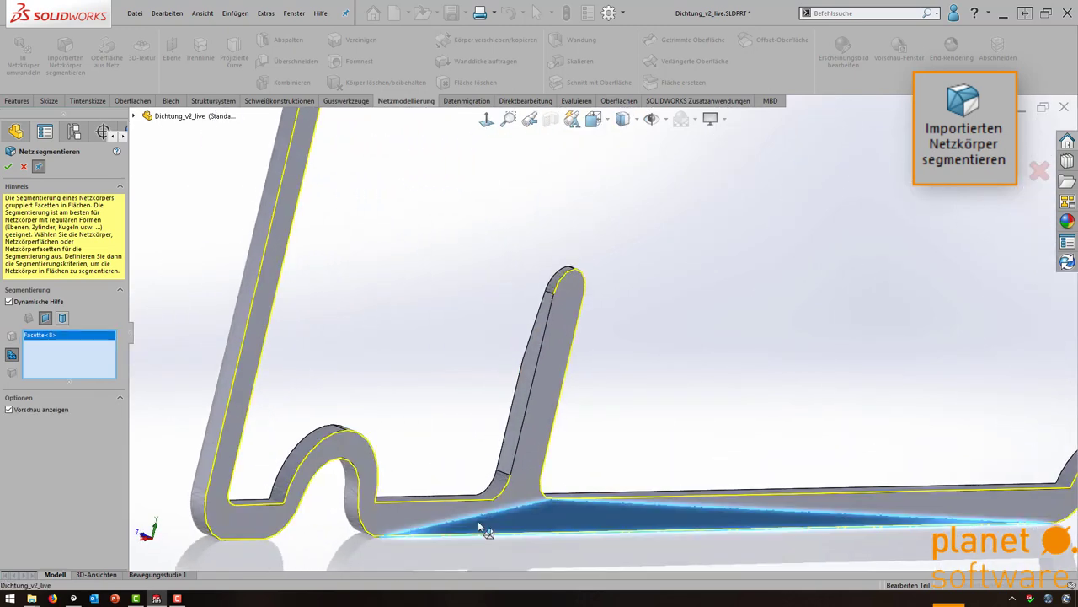
{"action": "key", "text": "f"}
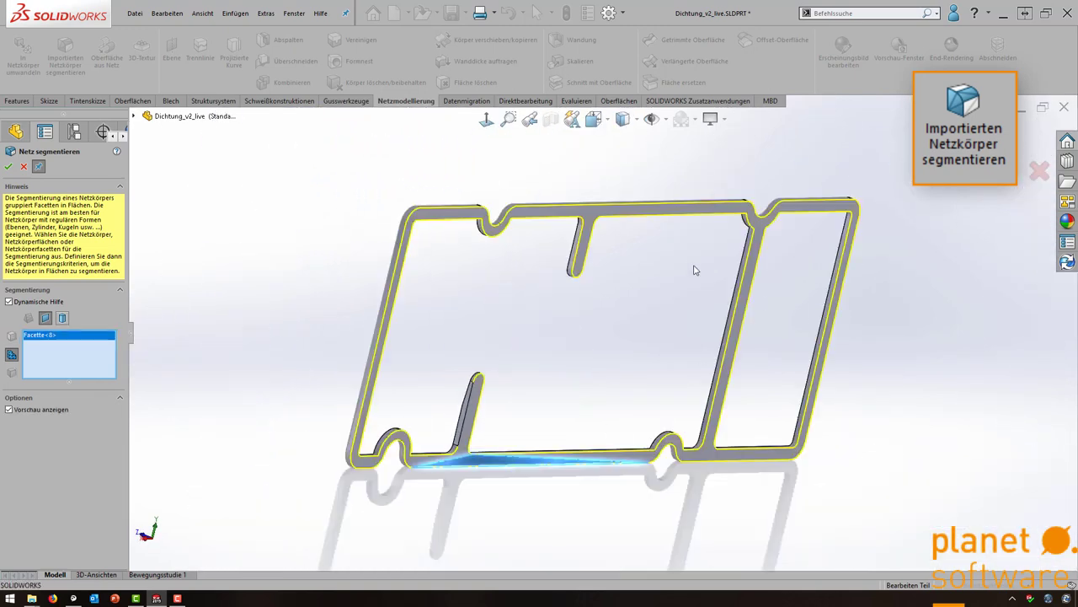
{"action": "key", "text": "Escape"}
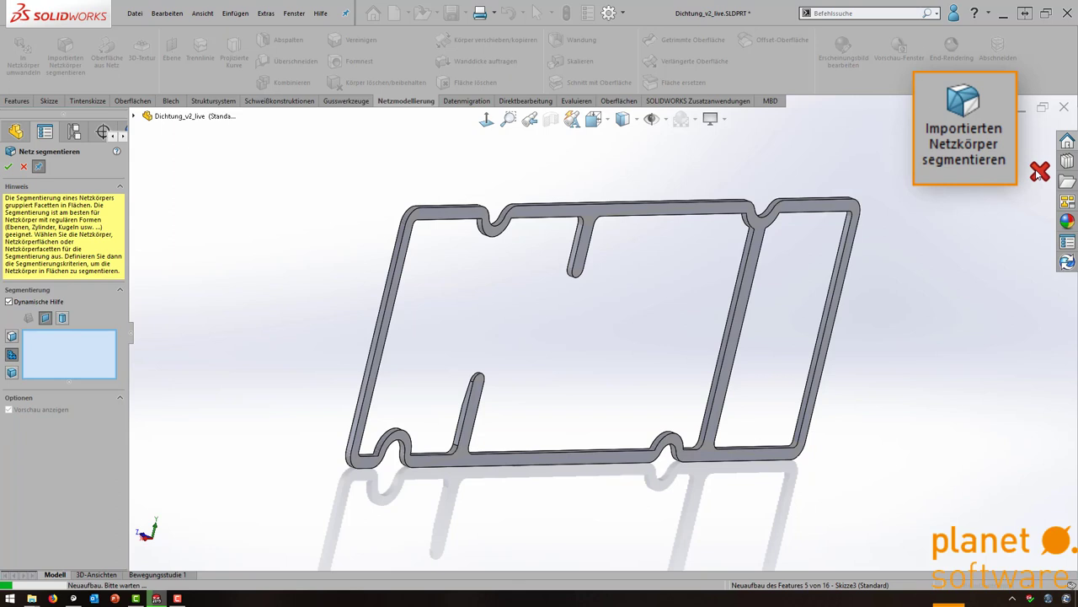
Start a sketch on the gasket face and draw two circles on the top bar.
{"action": "left_click", "coordinate": [587, 217]}
{"action": "left_click", "coordinate": [619, 179]}
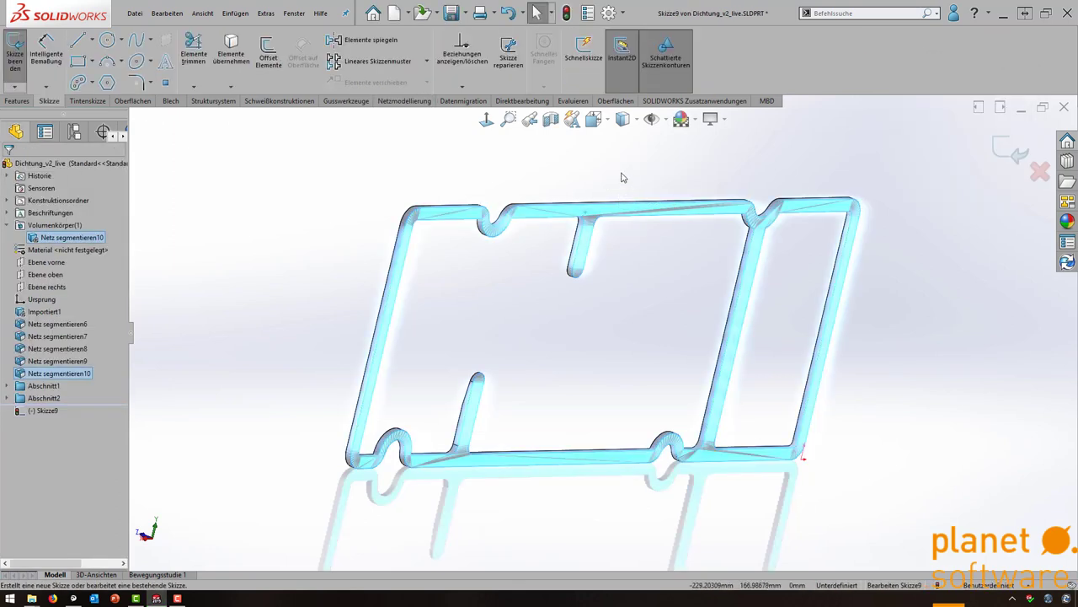
{"action": "left_click", "coordinate": [107, 41]}
{"action": "left_click", "coordinate": [589, 210]}
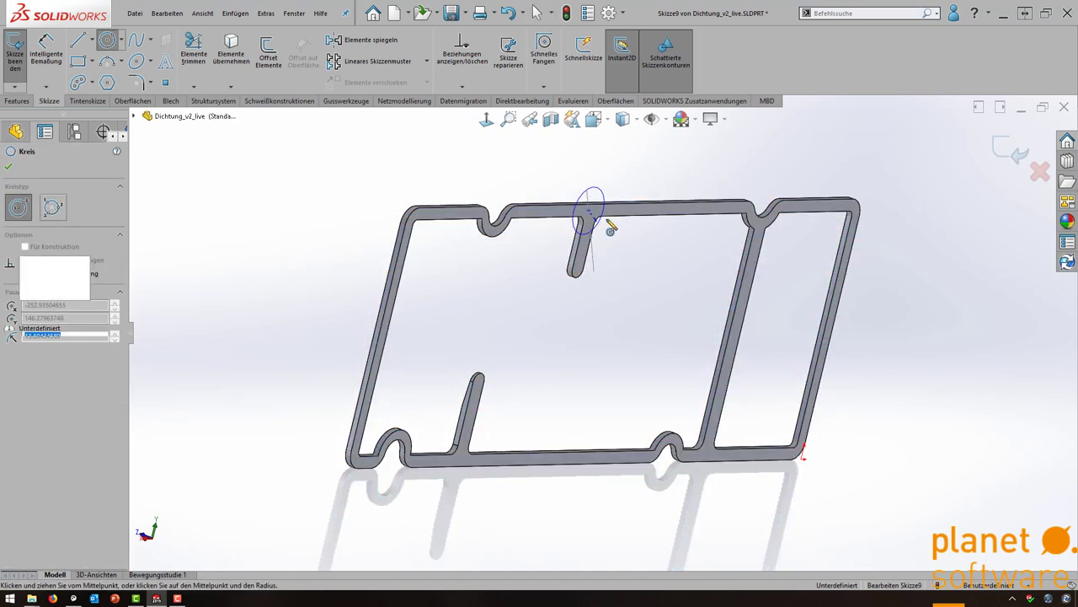
{"action": "left_click", "coordinate": [605, 221]}
{"action": "left_click", "coordinate": [699, 206]}
{"action": "left_click", "coordinate": [706, 232]}
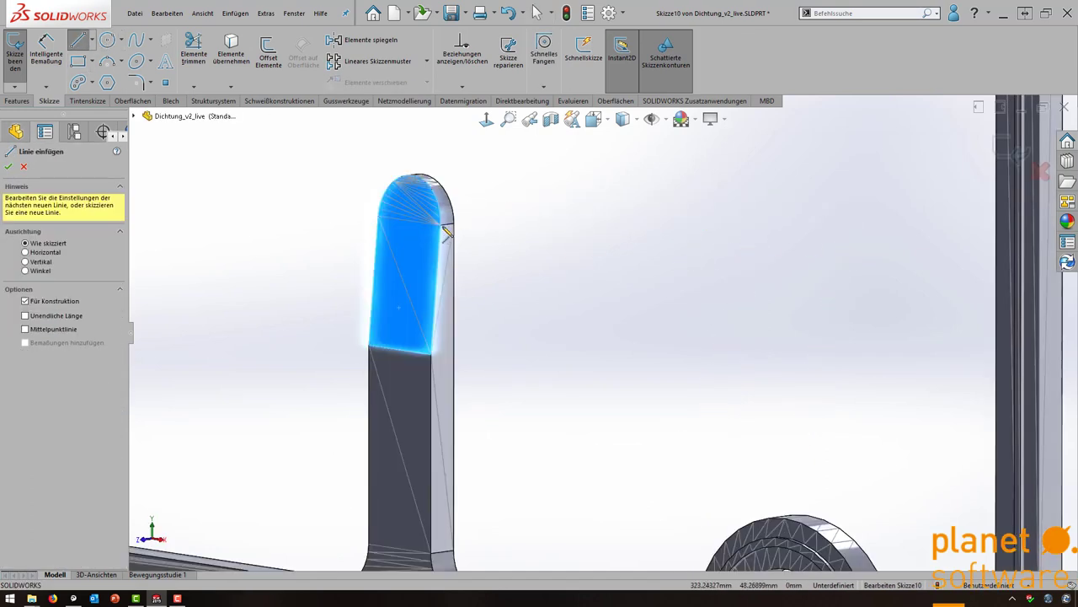
Draw a construction line across the tab's top with a small circle at its midpoint.
{"action": "left_click", "coordinate": [441, 228]}
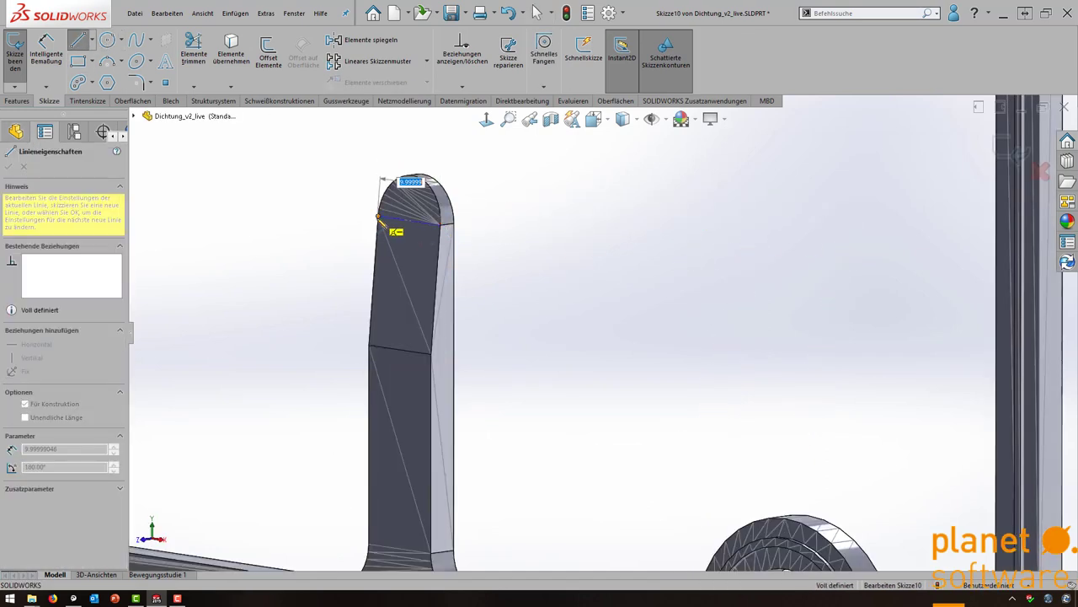
{"action": "left_click", "coordinate": [377, 221]}
{"action": "left_click", "coordinate": [107, 41]}
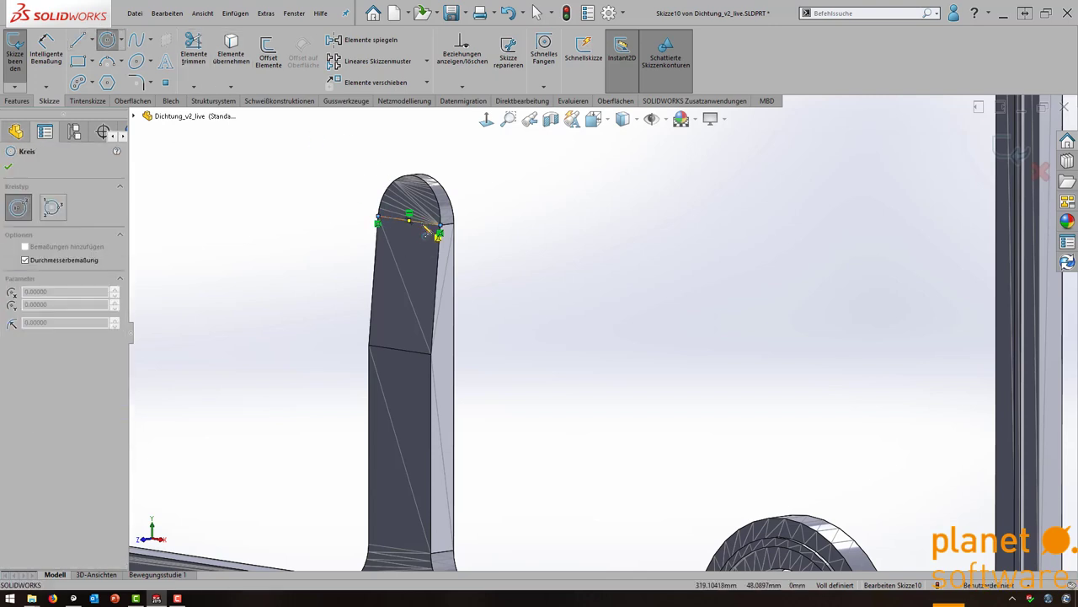
{"action": "left_click_drag", "start_coordinate": [409, 221], "coordinate": [417, 221]}
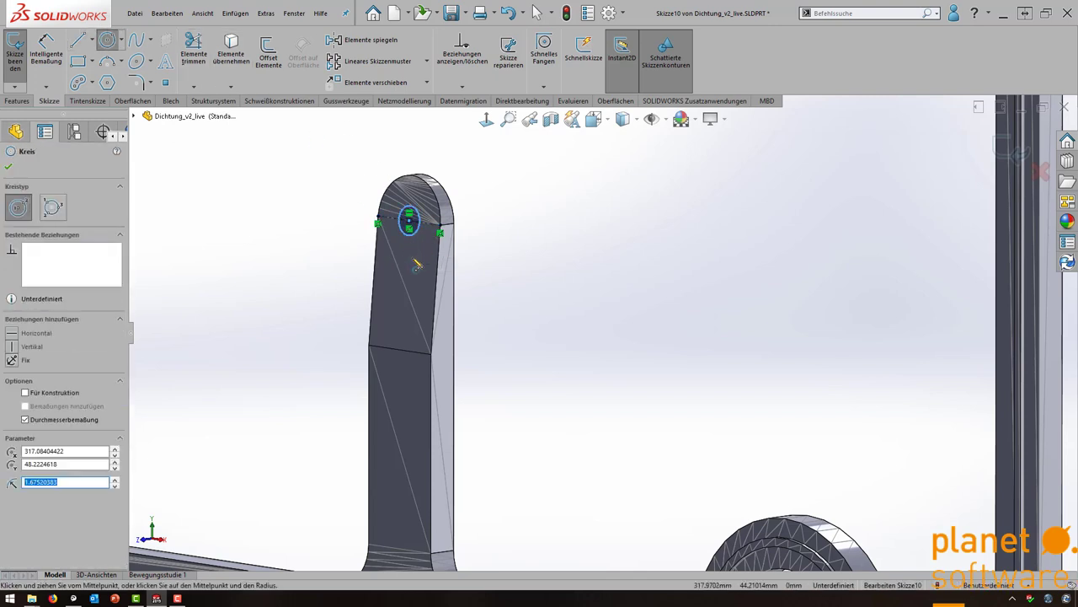
{"action": "left_click", "coordinate": [17, 100]}
Extrude the circle into a reversed 10 mm pin and convert it to a mesh body.
{"action": "left_click", "coordinate": [27, 52]}
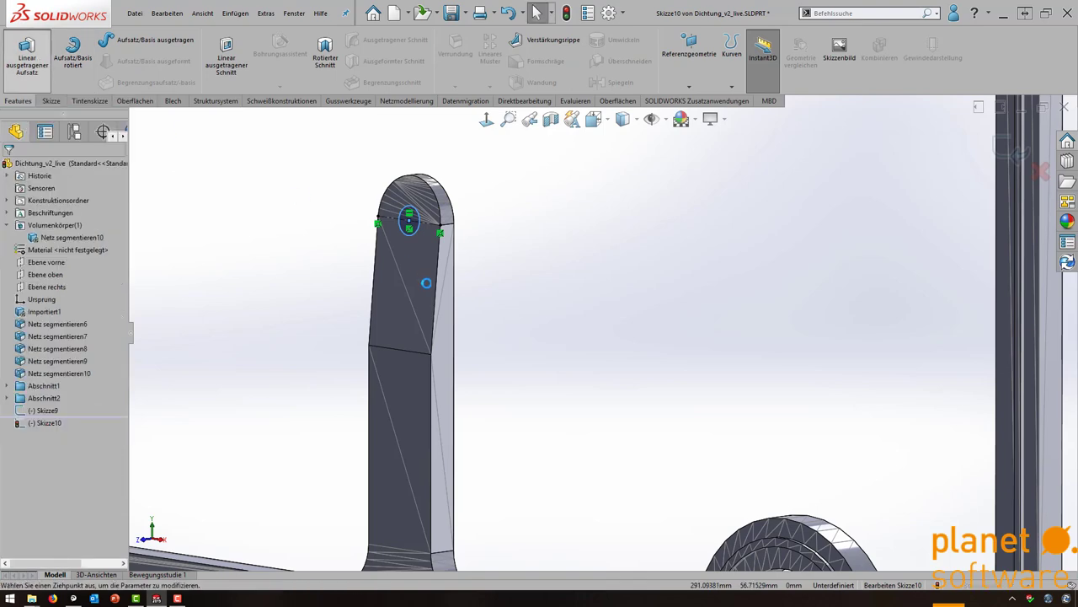
{"action": "left_click", "coordinate": [11, 250]}
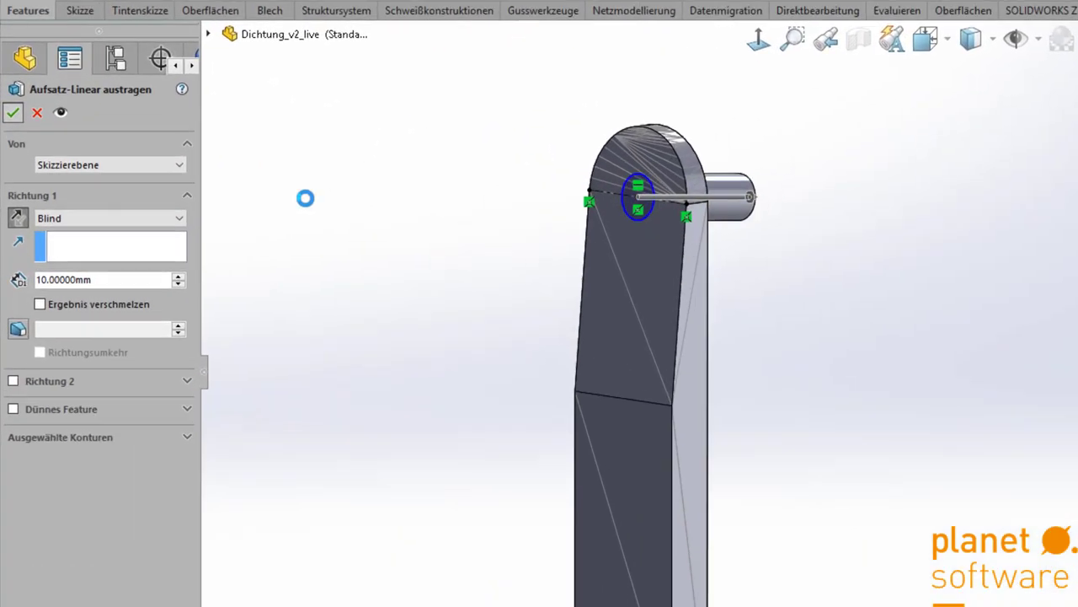
{"action": "key", "text": "Return"}
{"action": "left_click", "coordinate": [104, 244]}
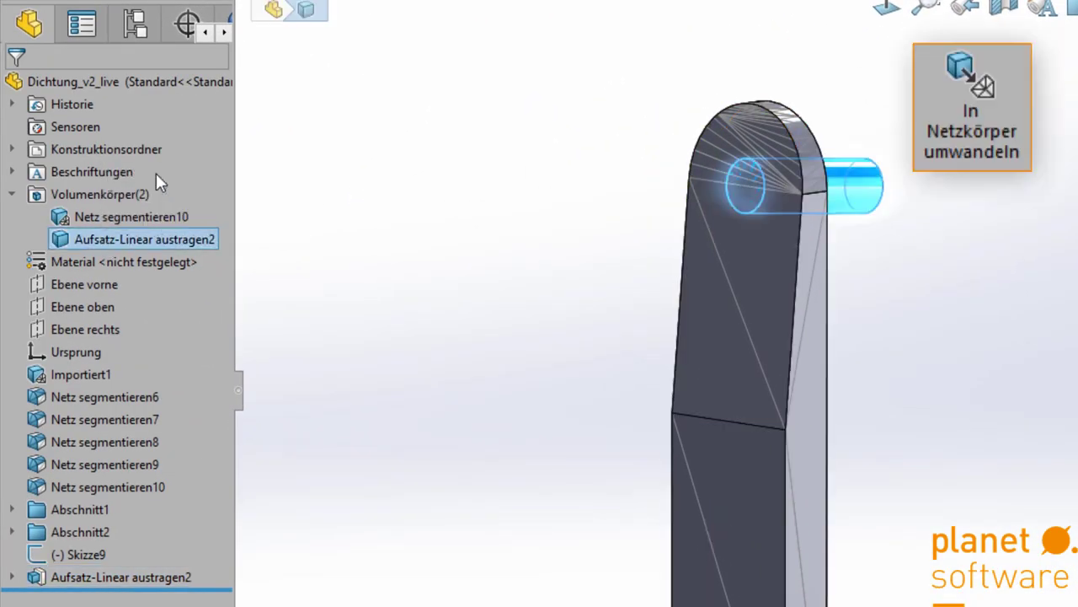
{"action": "left_click", "coordinate": [15, 88]}
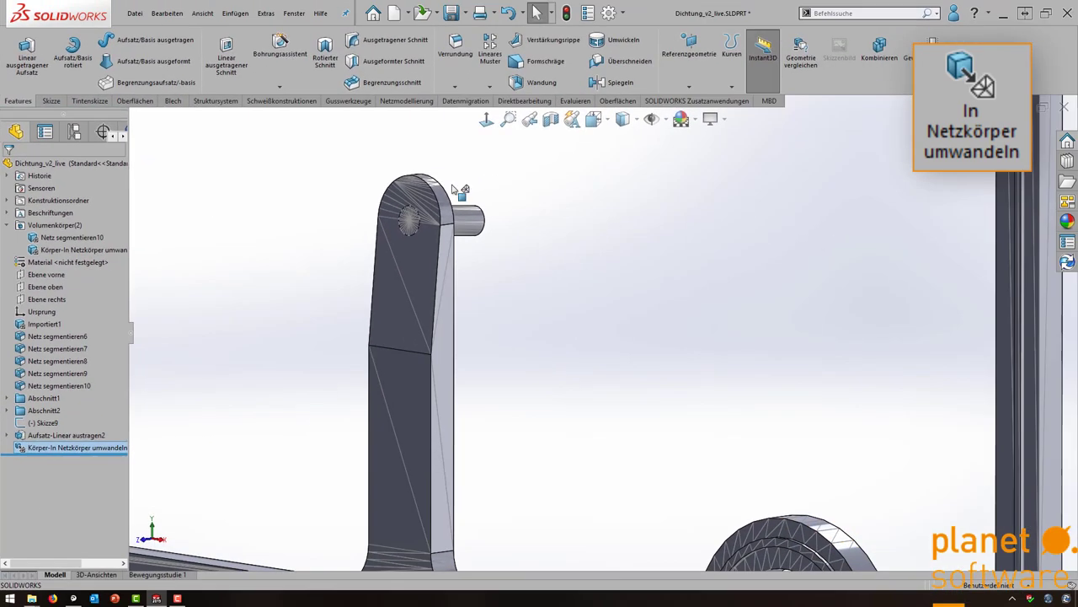
Subtract the pin from the gasket body with Kombinieren, leaving a hole in the tab.
{"action": "left_click", "coordinate": [880, 48]}
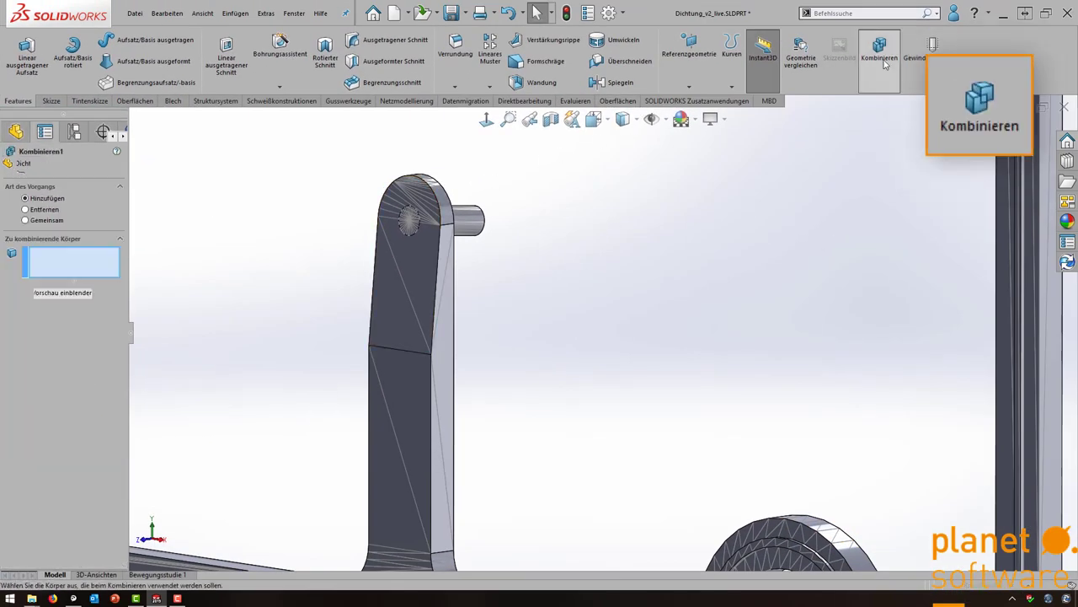
{"action": "left_click", "coordinate": [27, 209]}
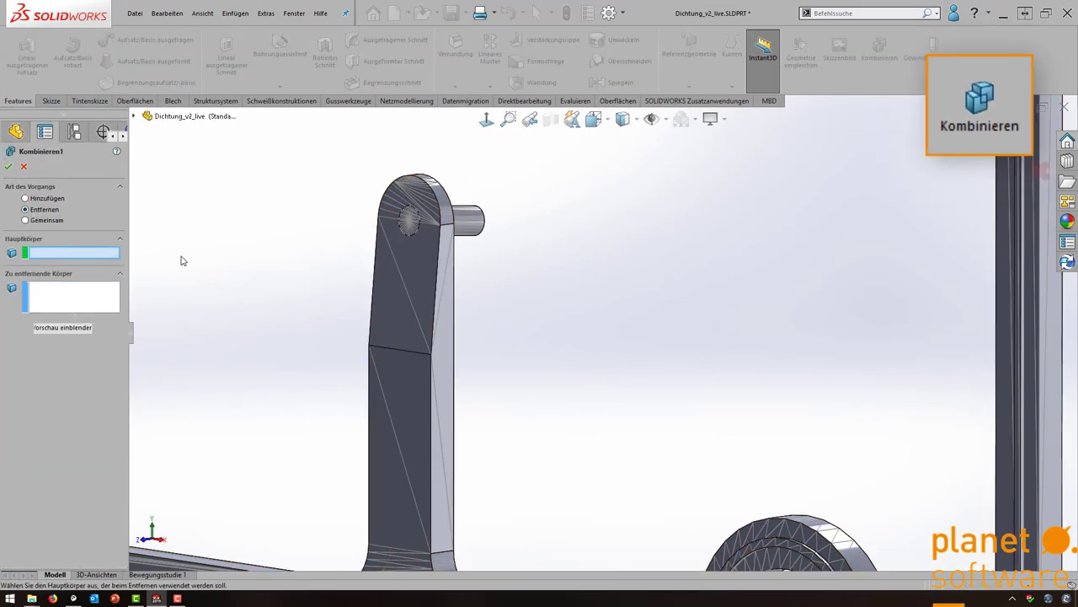
{"action": "left_click", "coordinate": [408, 262]}
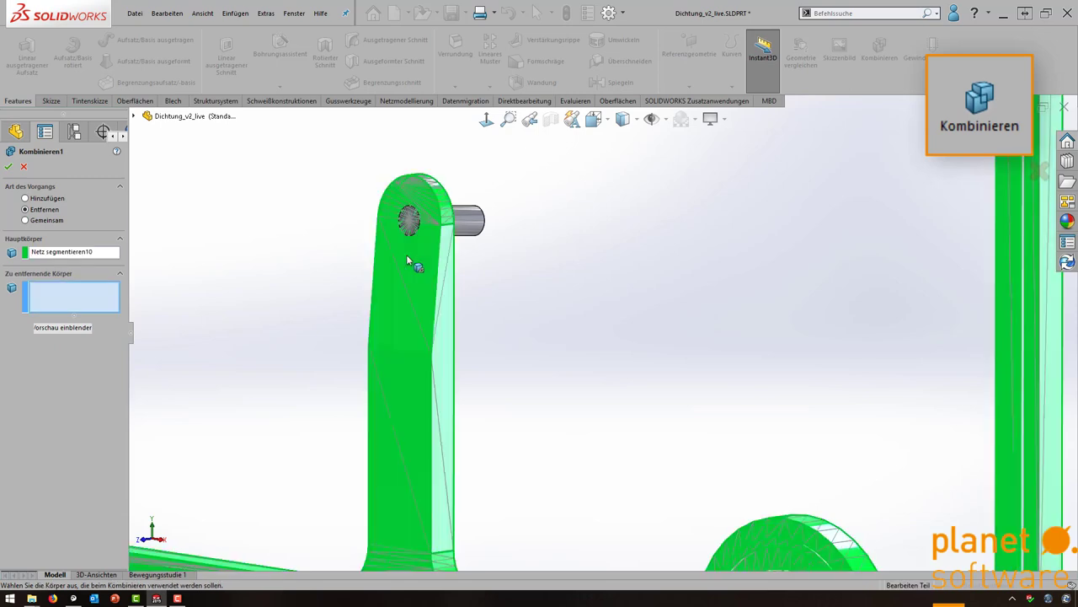
{"action": "left_click", "coordinate": [478, 229]}
{"action": "key", "text": "Return"}
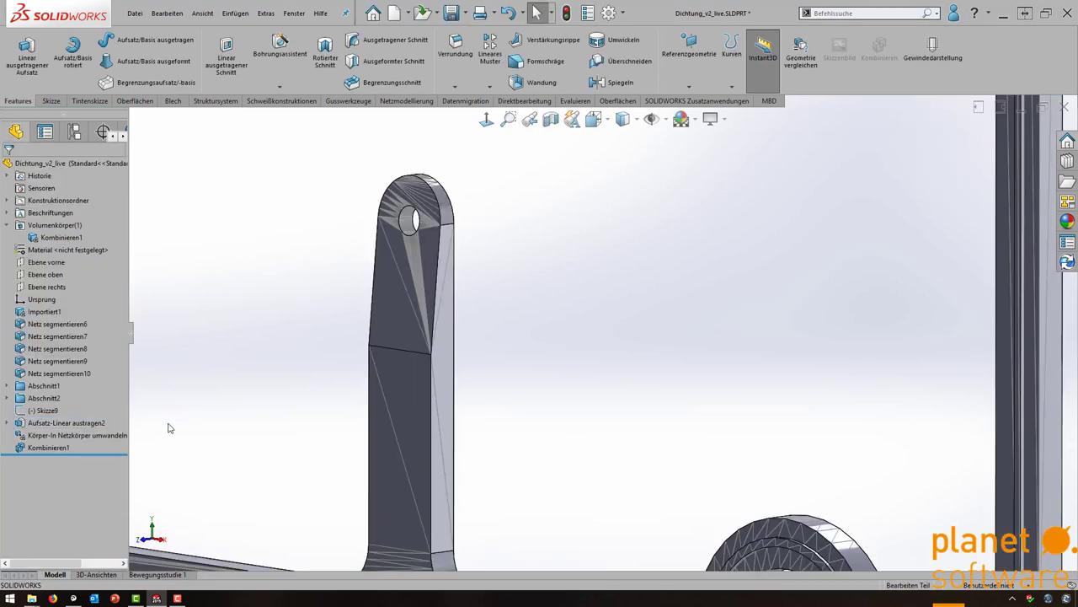
{"action": "scroll", "coordinate": [537, 287], "scroll_direction": "up", "scroll_amount": 2}
{"action": "scroll", "coordinate": [536, 287], "scroll_direction": "up", "scroll_amount": 2}
{"action": "scroll", "coordinate": [537, 287], "scroll_direction": "up", "scroll_amount": 2}
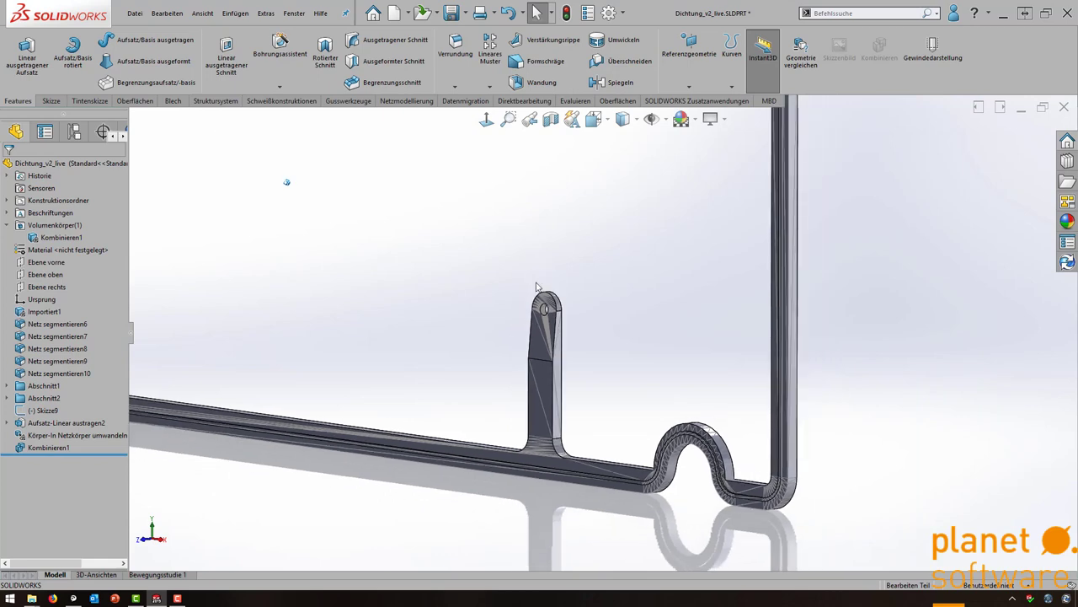